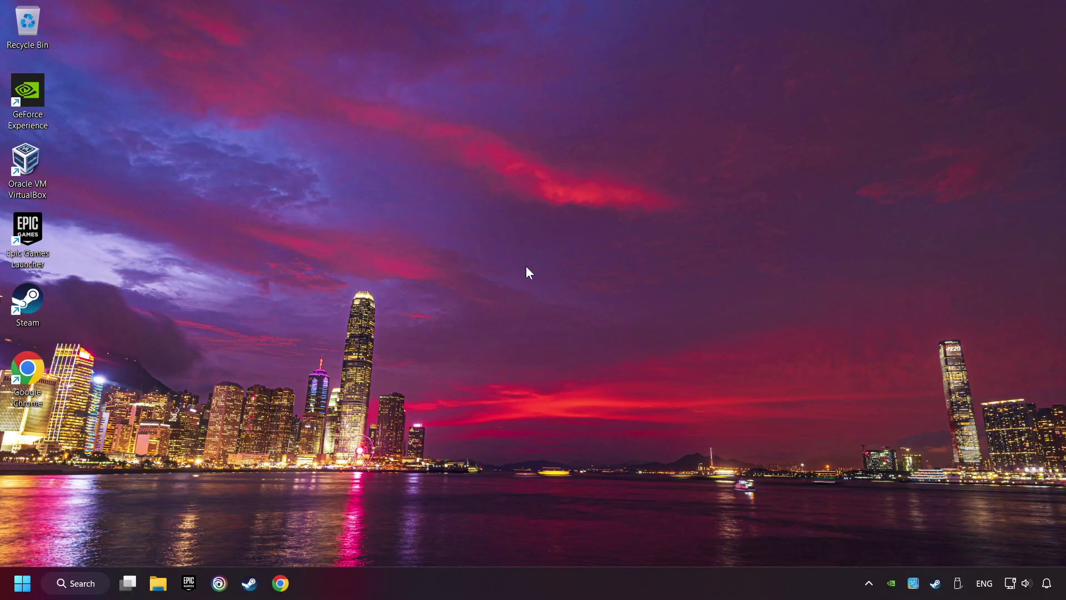
Search Windows for 'device manager' from the taskbar search box.
{"action": "left_click", "coordinate": [82, 583]}
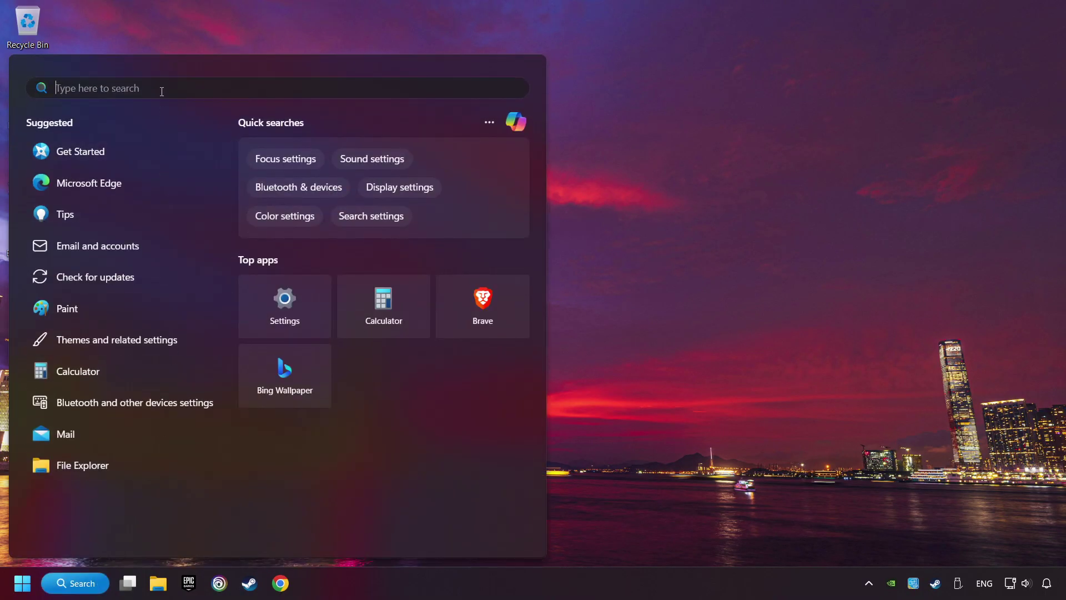
{"action": "type", "text": "device manage"}
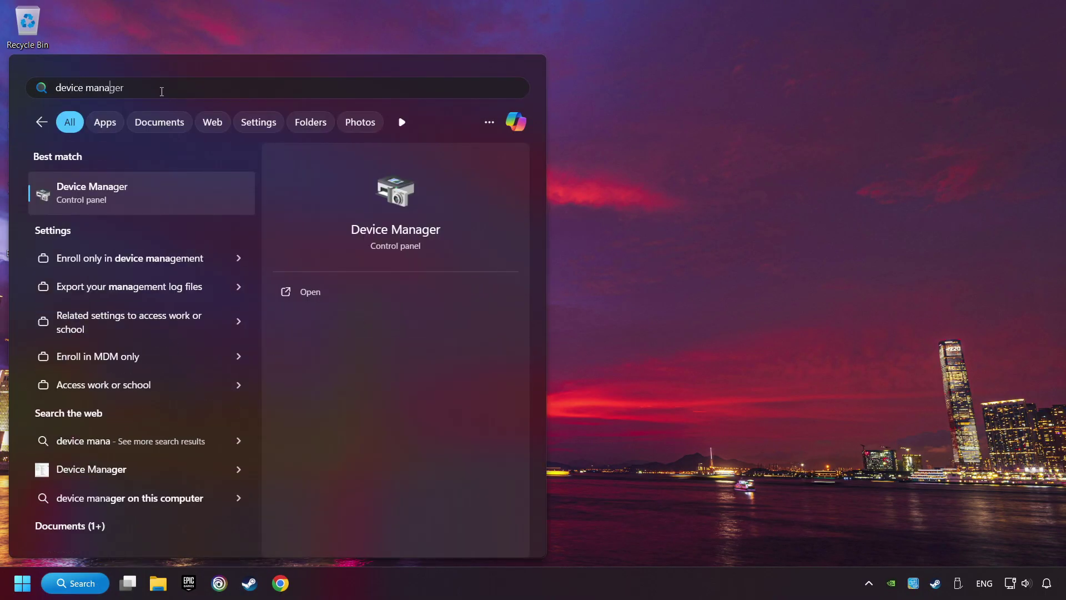
{"action": "type", "text": "r"}
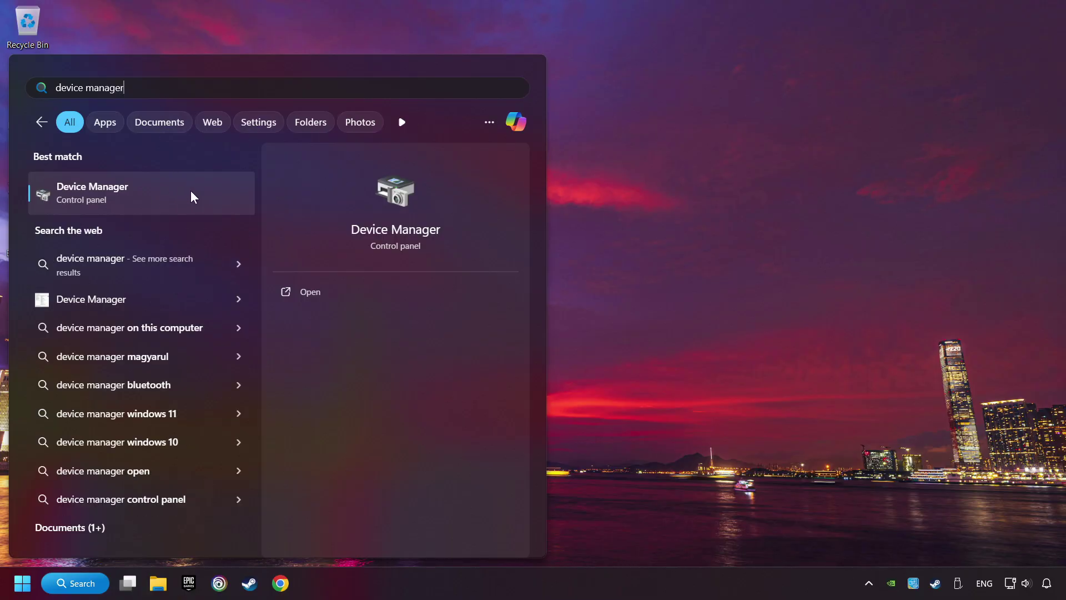
Launch Device Manager and locate the Xbox 360 Controller for Windows under Xbox 360 Peripherals.
{"action": "left_click", "coordinate": [209, 192]}
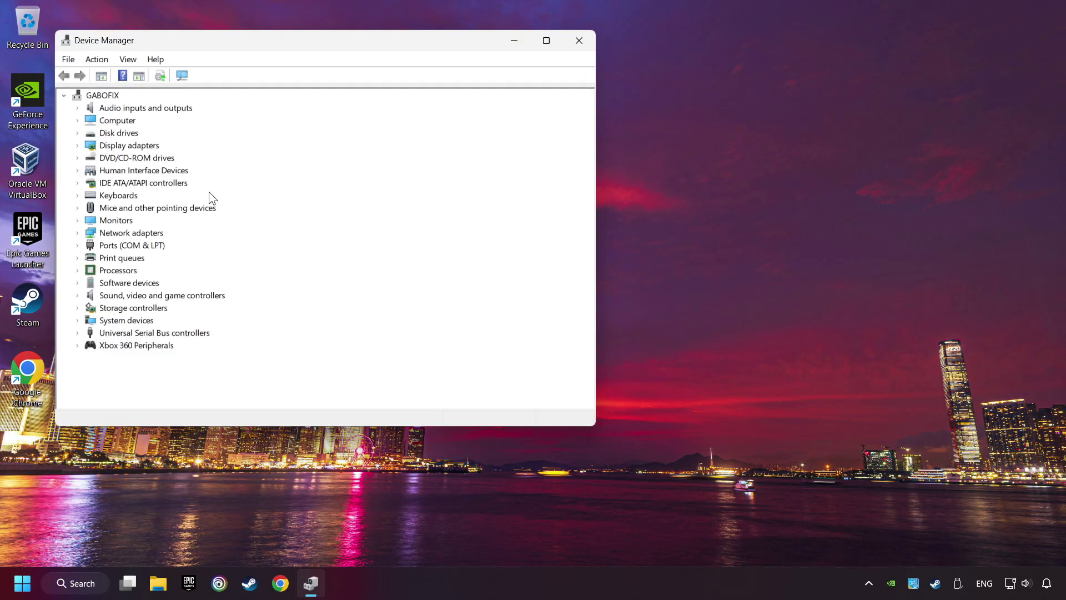
{"action": "left_click_drag", "start_coordinate": [207, 46], "coordinate": [409, 113]}
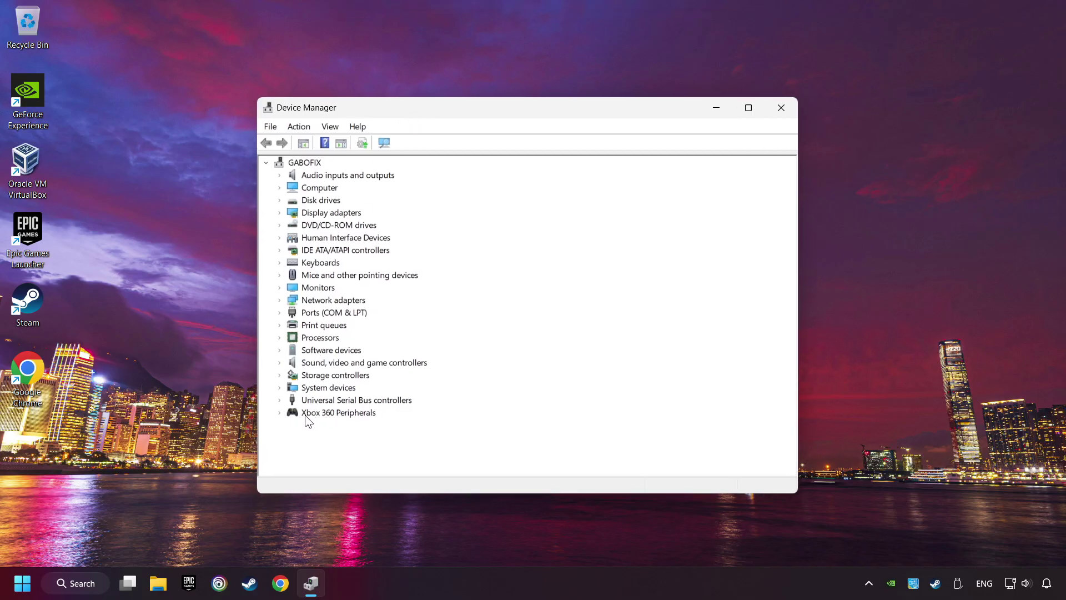
{"action": "left_click", "coordinate": [280, 413]}
{"action": "left_click", "coordinate": [337, 413]}
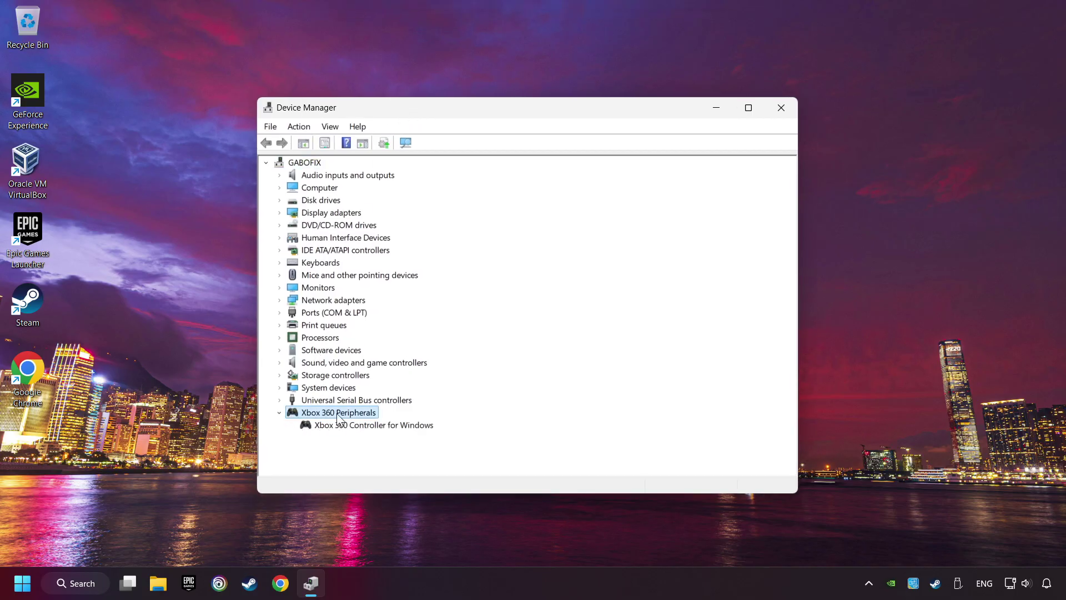
{"action": "left_click", "coordinate": [304, 426]}
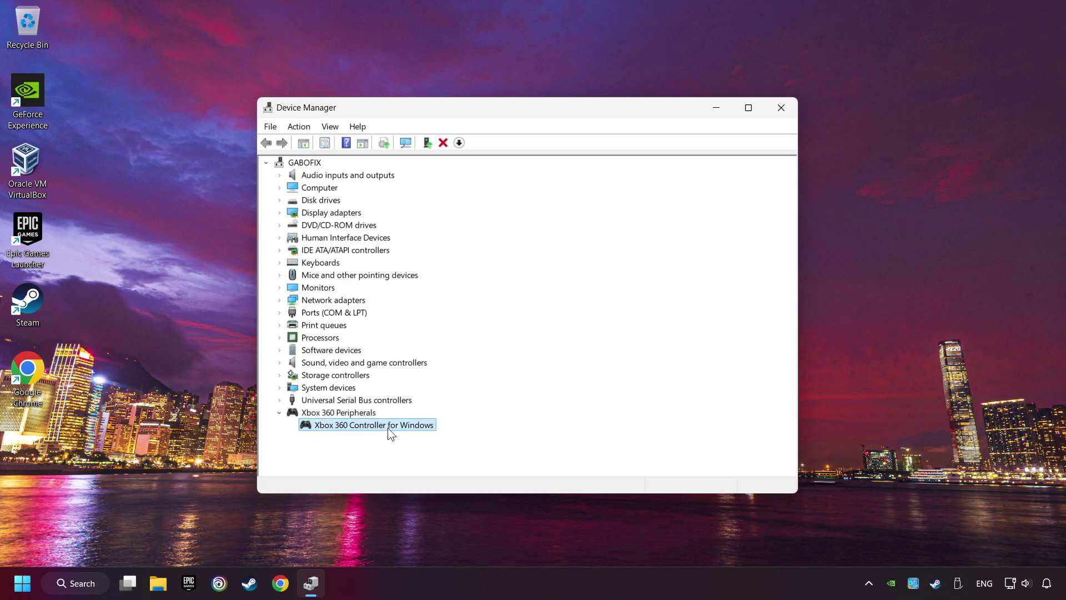
Disable the Xbox 360 Controller, decline the restart, then enable it again.
{"action": "right_click", "coordinate": [364, 425]}
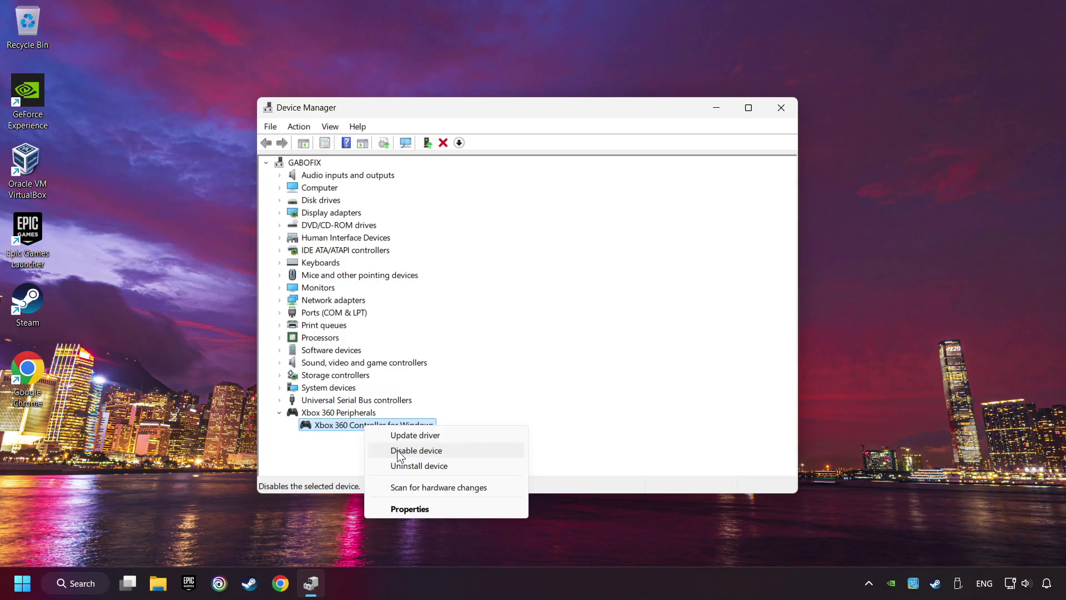
{"action": "left_click", "coordinate": [455, 452]}
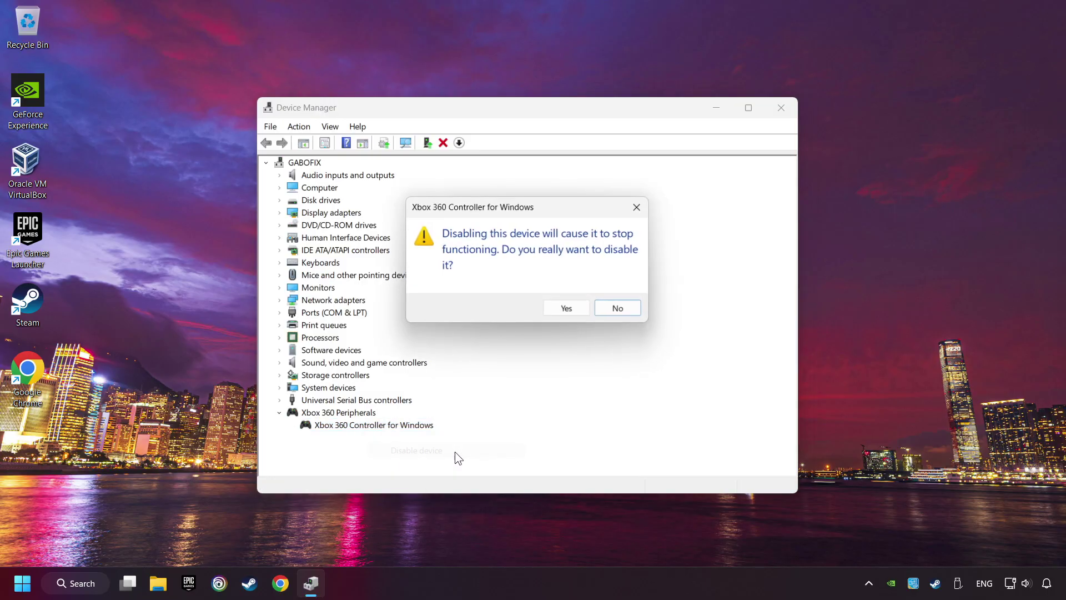
{"action": "left_click", "coordinate": [561, 314]}
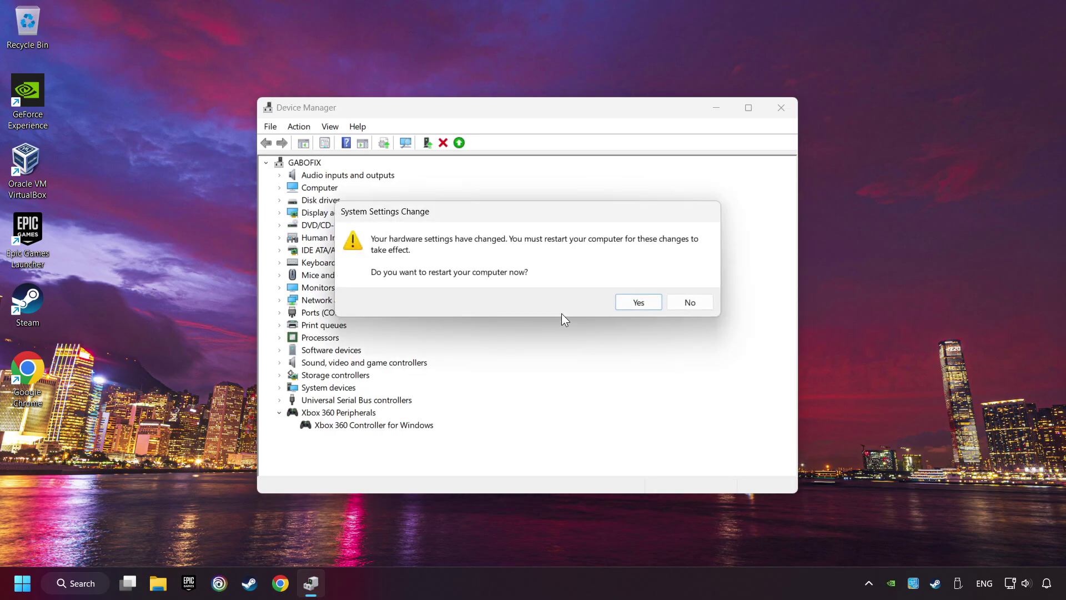
{"action": "left_click", "coordinate": [640, 308]}
{"action": "right_click", "coordinate": [387, 423]}
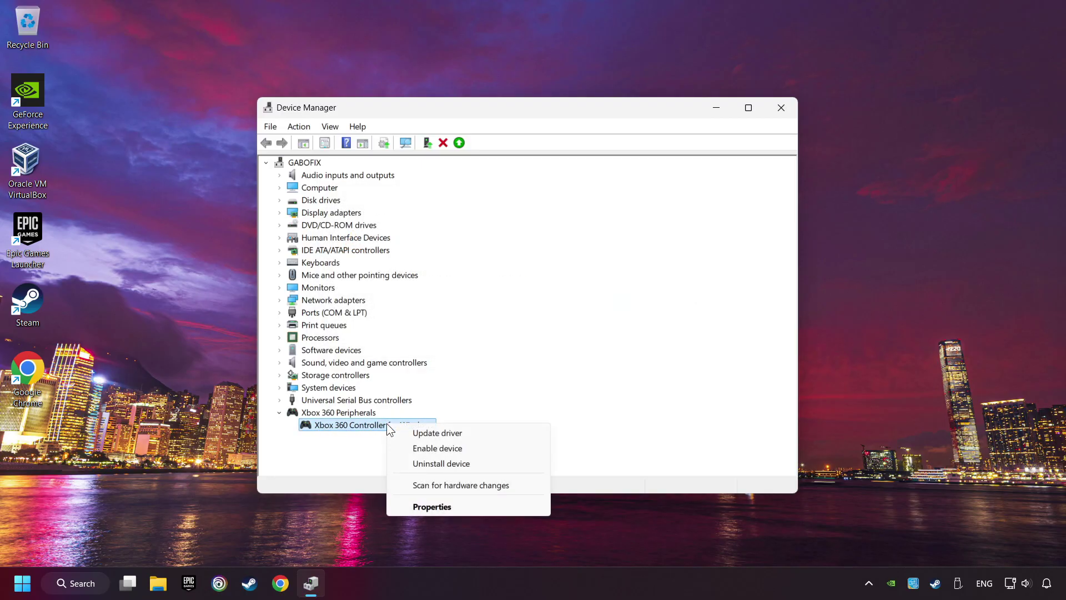
{"action": "left_click", "coordinate": [454, 449]}
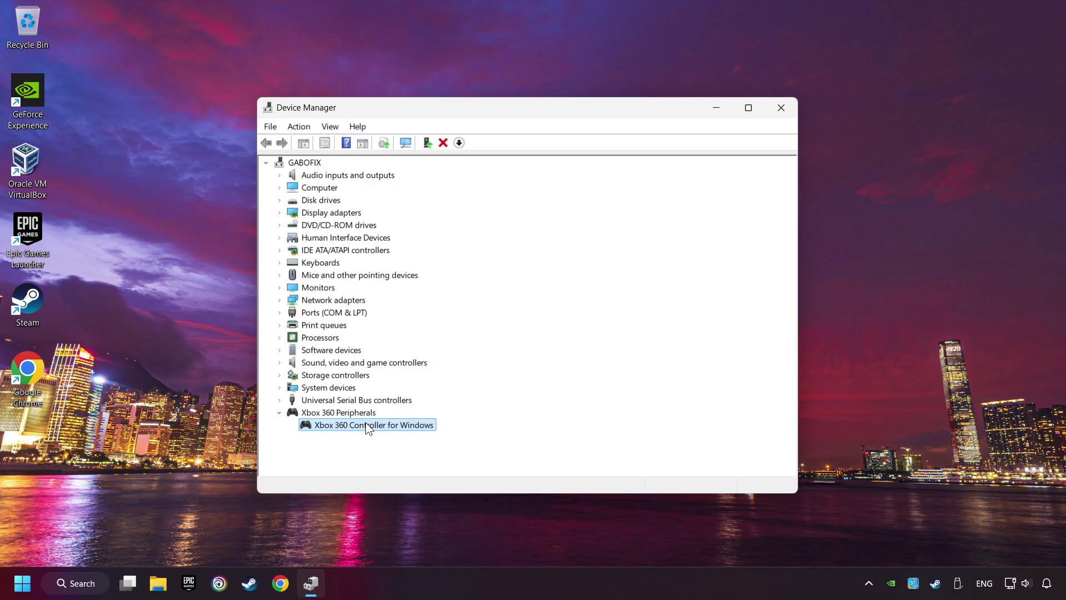
Reinstall the controller's driver by picking the first Xbox 360 Controller for Windows from the local driver list.
{"action": "right_click", "coordinate": [366, 424]}
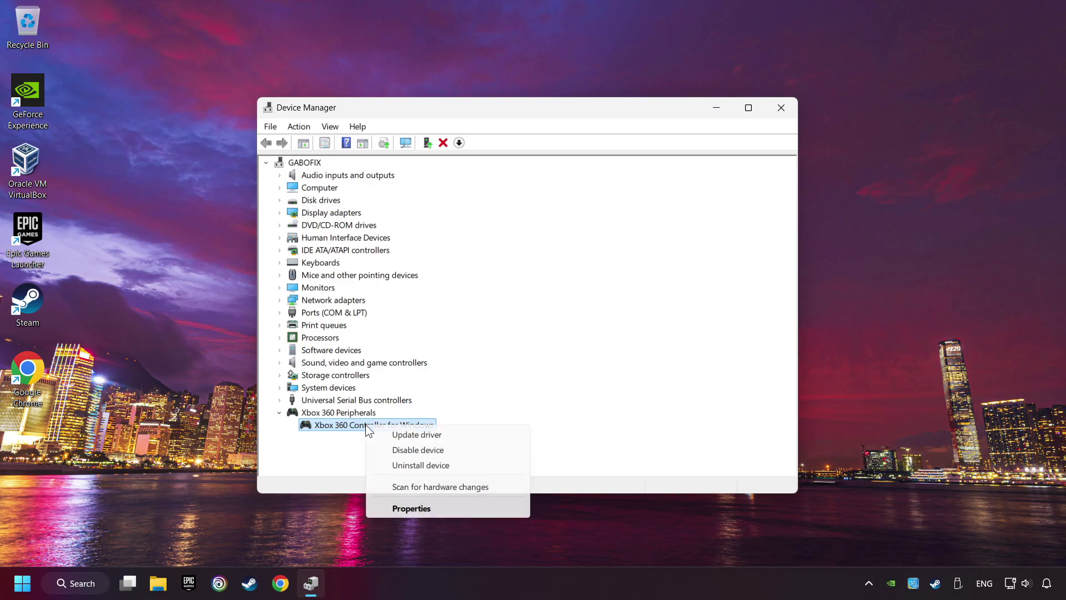
{"action": "left_click", "coordinate": [467, 435]}
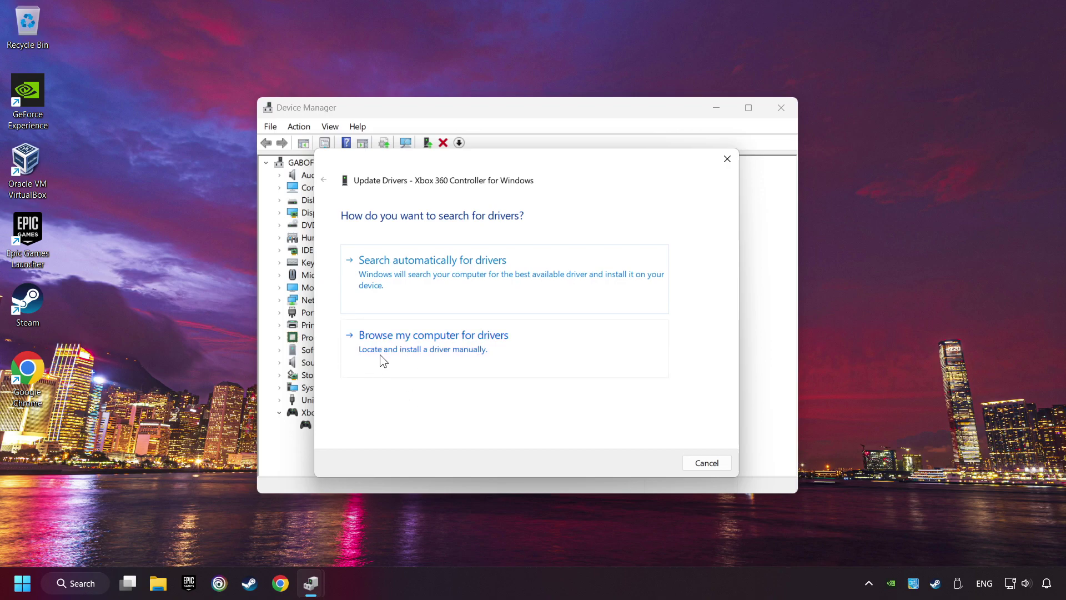
{"action": "left_click", "coordinate": [501, 353]}
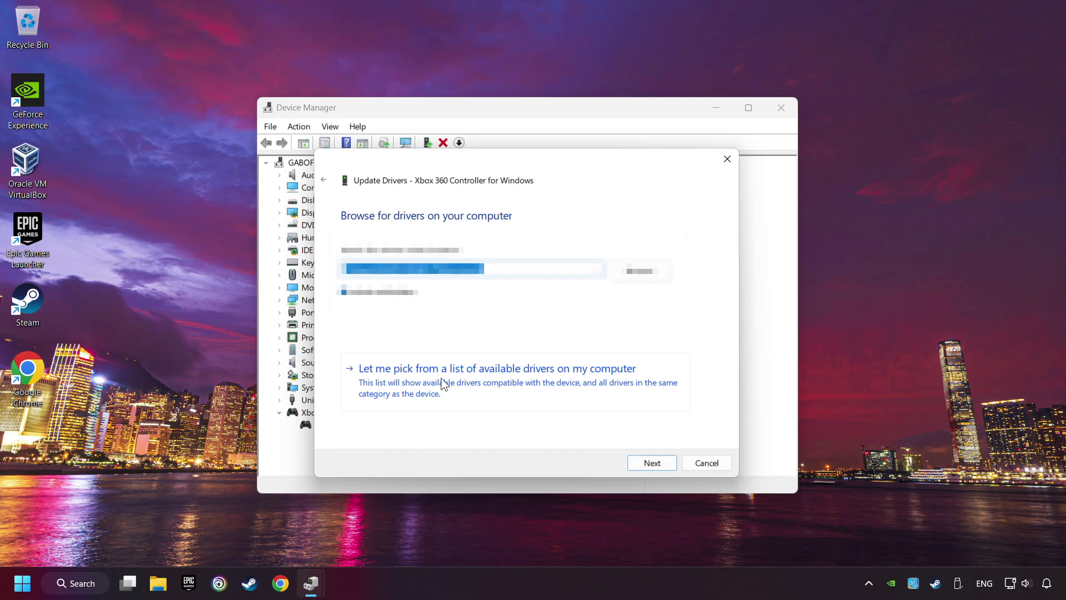
{"action": "left_click", "coordinate": [474, 379]}
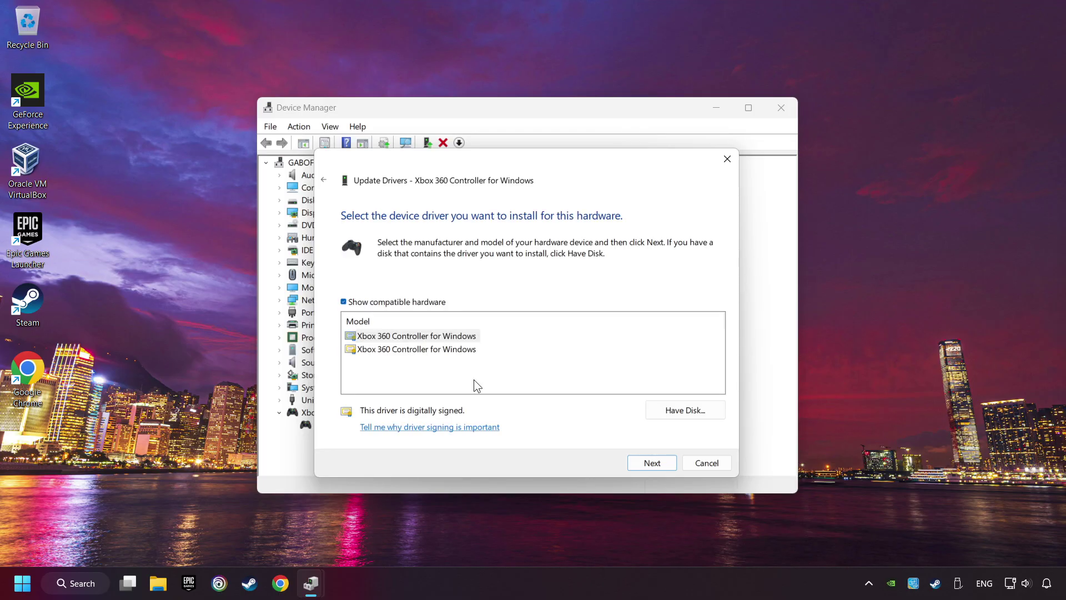
{"action": "left_click", "coordinate": [379, 337]}
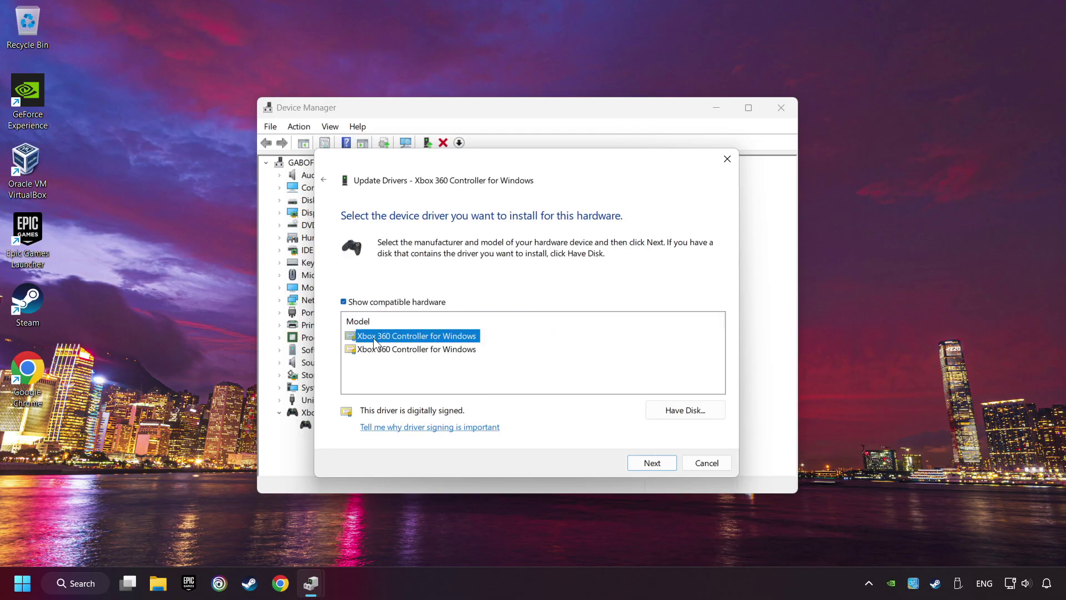
{"action": "left_click", "coordinate": [652, 464]}
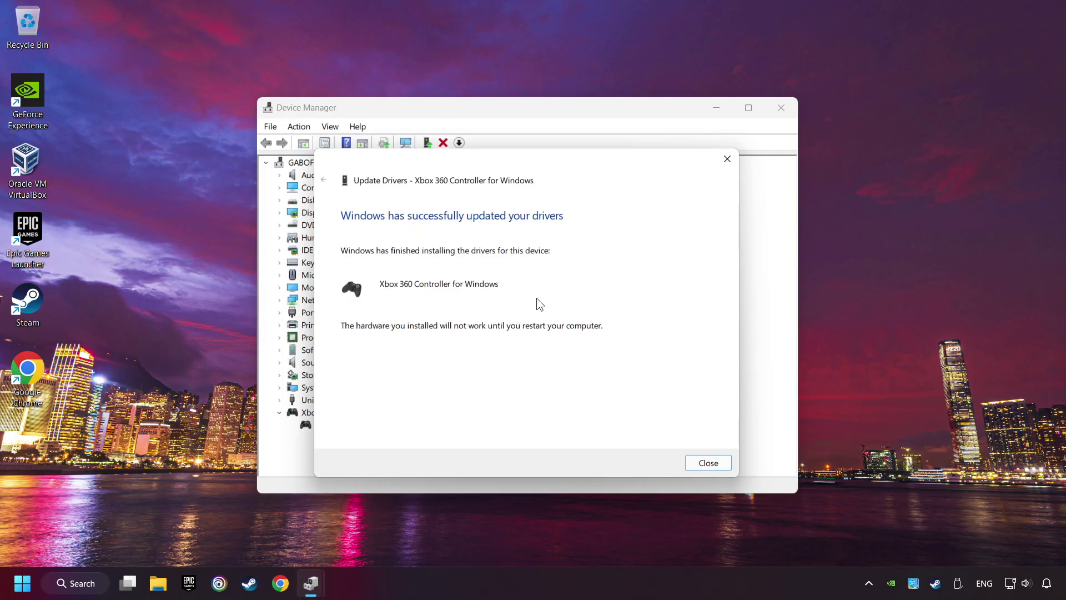
{"action": "left_click", "coordinate": [714, 465]}
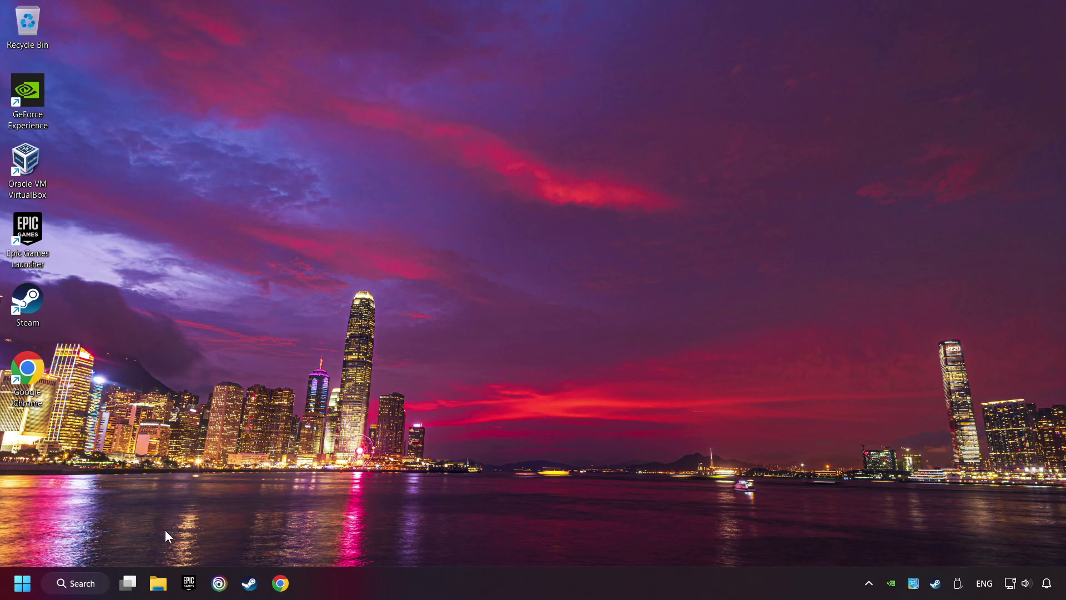
Reopen Device Manager from the Windows search results.
{"action": "left_click", "coordinate": [88, 583]}
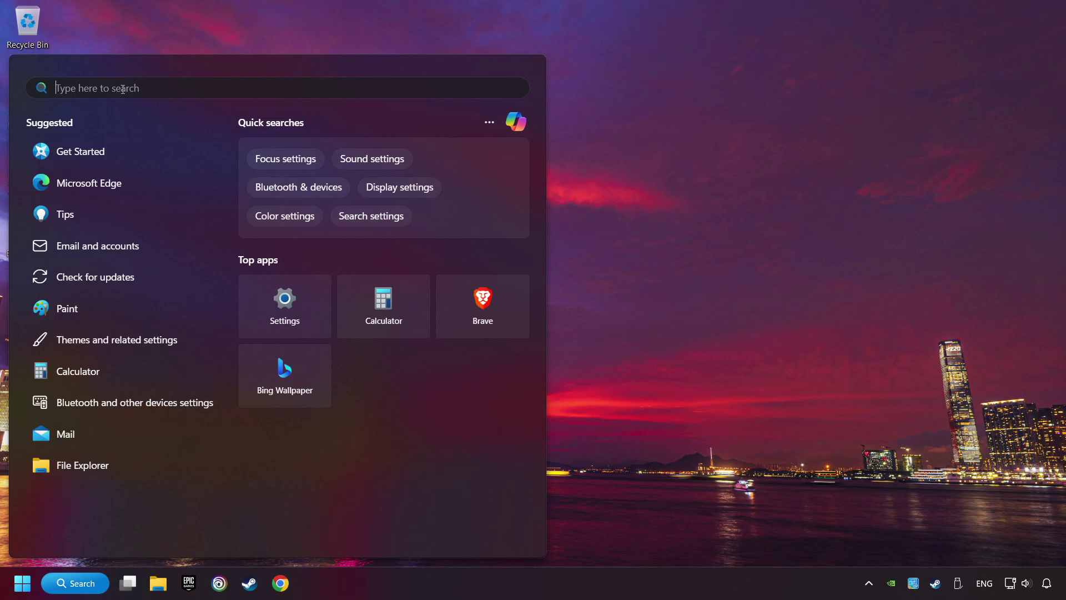
{"action": "type", "text": "devic"}
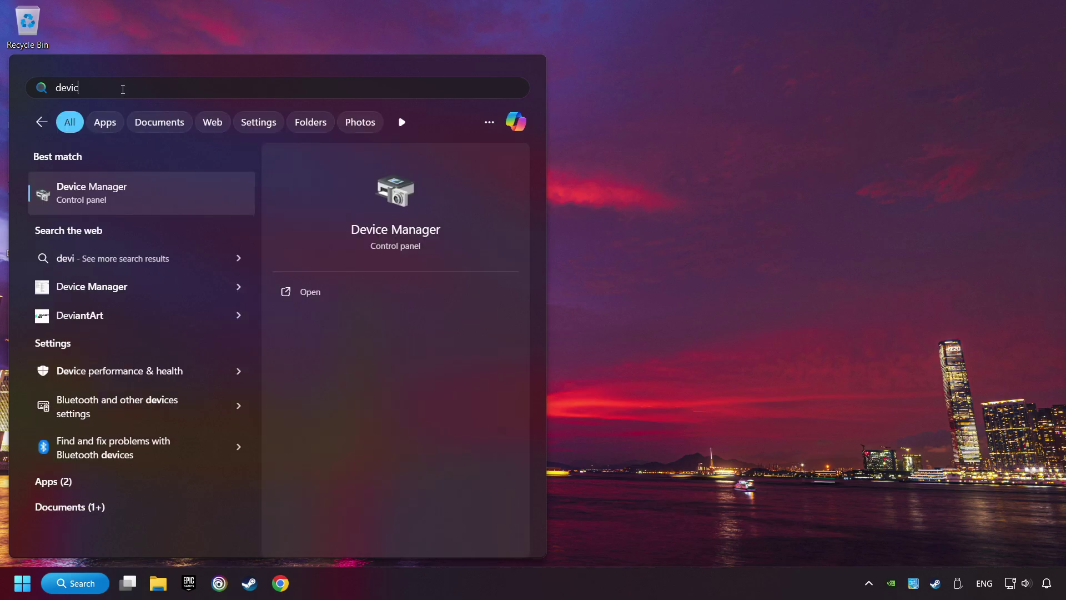
{"action": "type", "text": "e manager"}
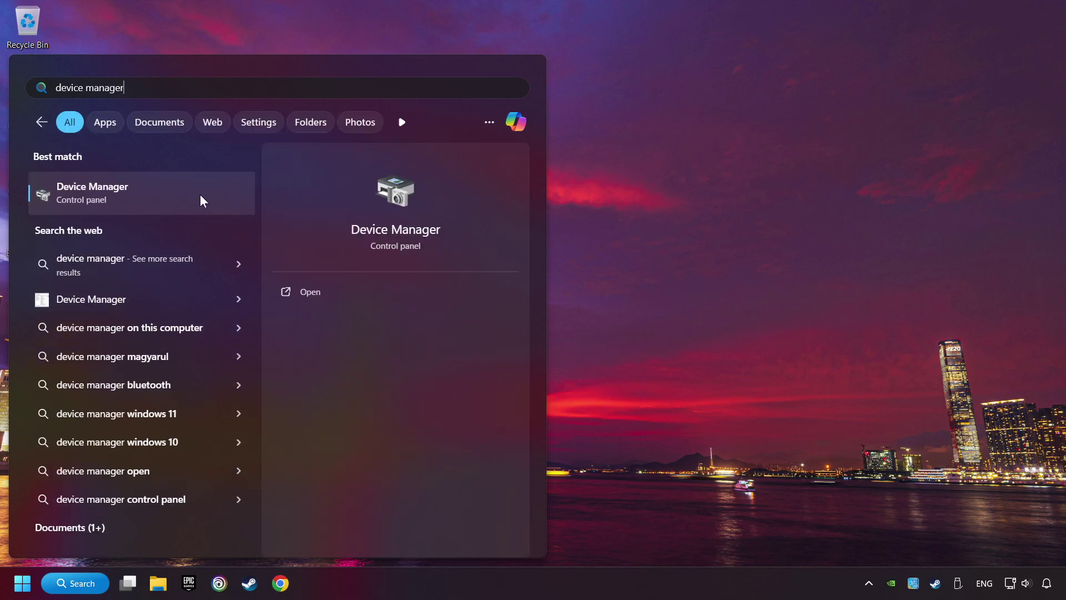
{"action": "left_click", "coordinate": [200, 195]}
Expand Universal Serial Bus controllers to list the USB hubs.
{"action": "left_click_drag", "start_coordinate": [266, 41], "coordinate": [445, 117]}
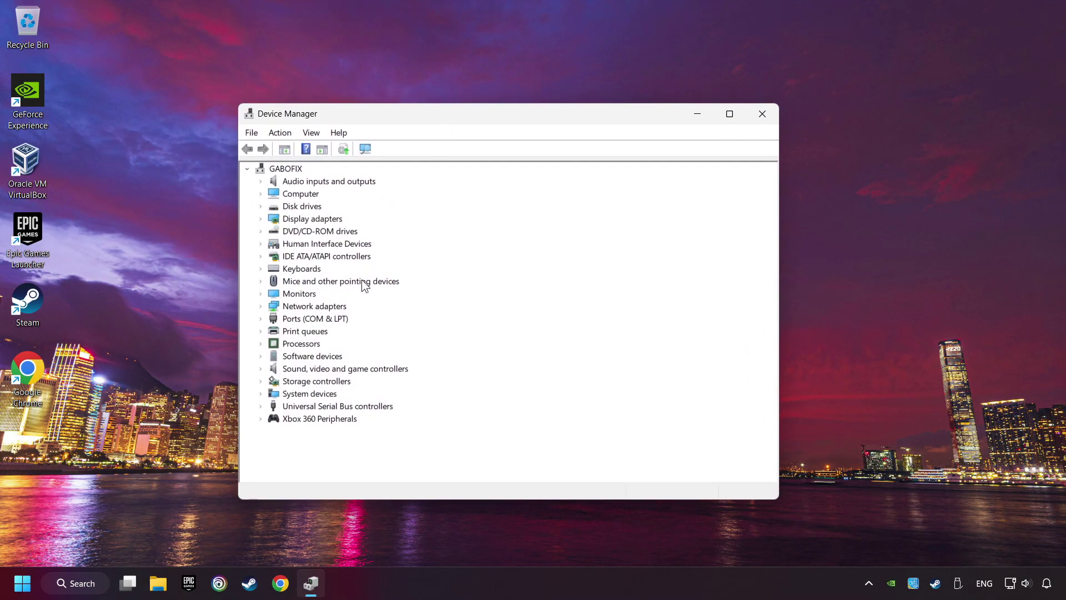
{"action": "left_click", "coordinate": [276, 406]}
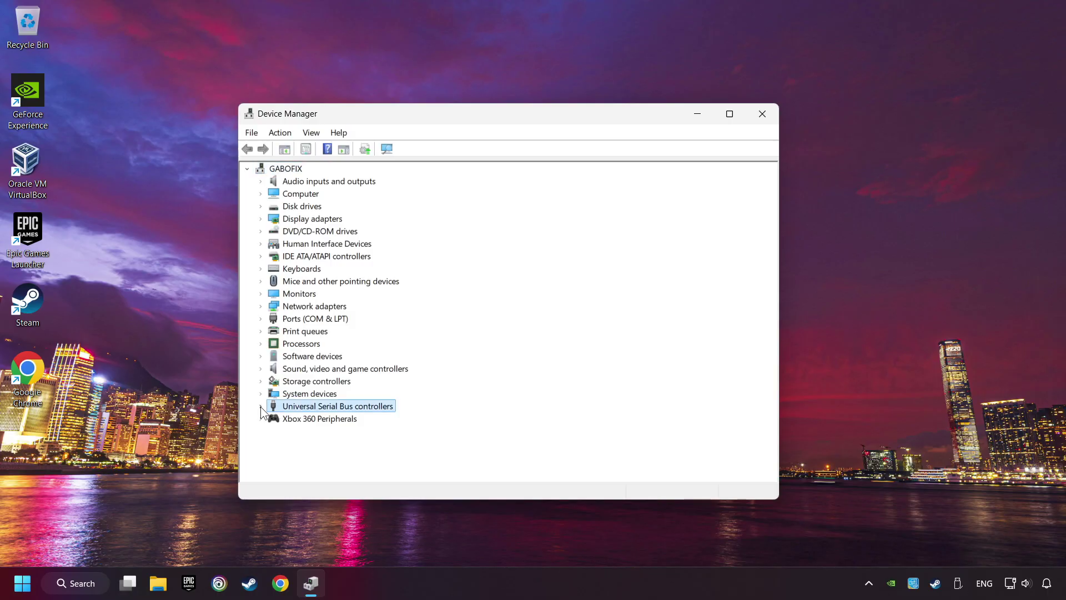
{"action": "left_click", "coordinate": [261, 405]}
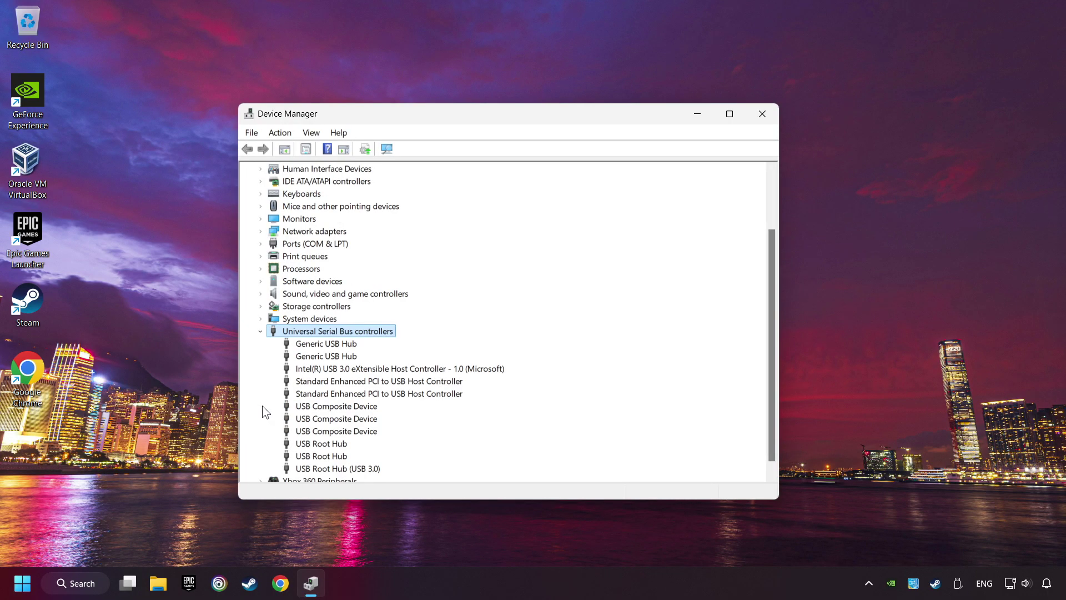
Check the first Generic USB Hub's Power Management power-saving option and confirm with OK.
{"action": "right_click", "coordinate": [306, 348]}
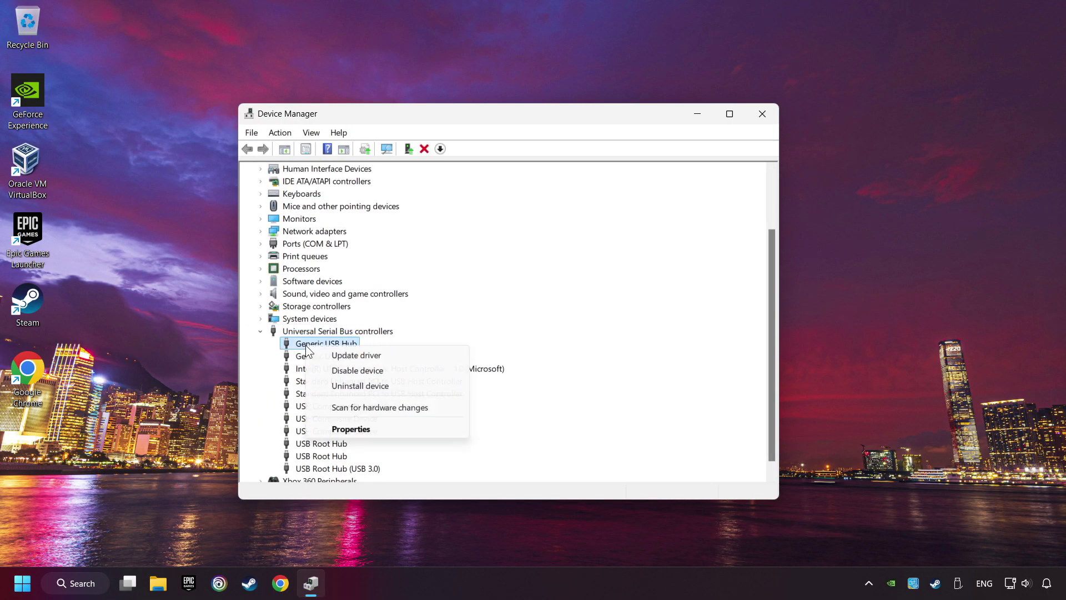
{"action": "left_click", "coordinate": [388, 427]}
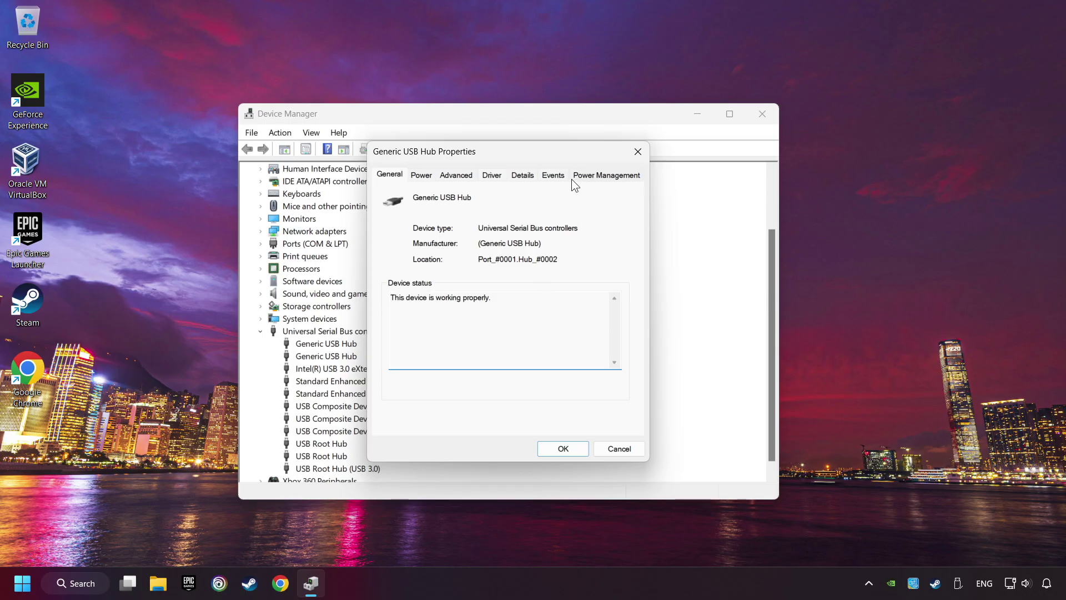
{"action": "left_click", "coordinate": [607, 177]}
{"action": "left_click", "coordinate": [400, 231]}
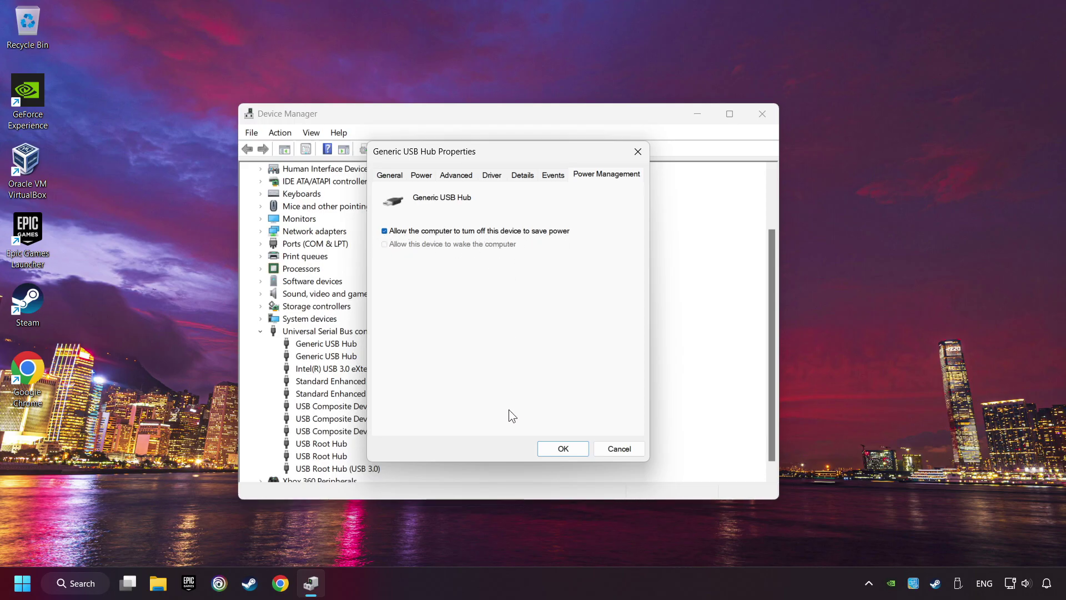
{"action": "left_click", "coordinate": [559, 451]}
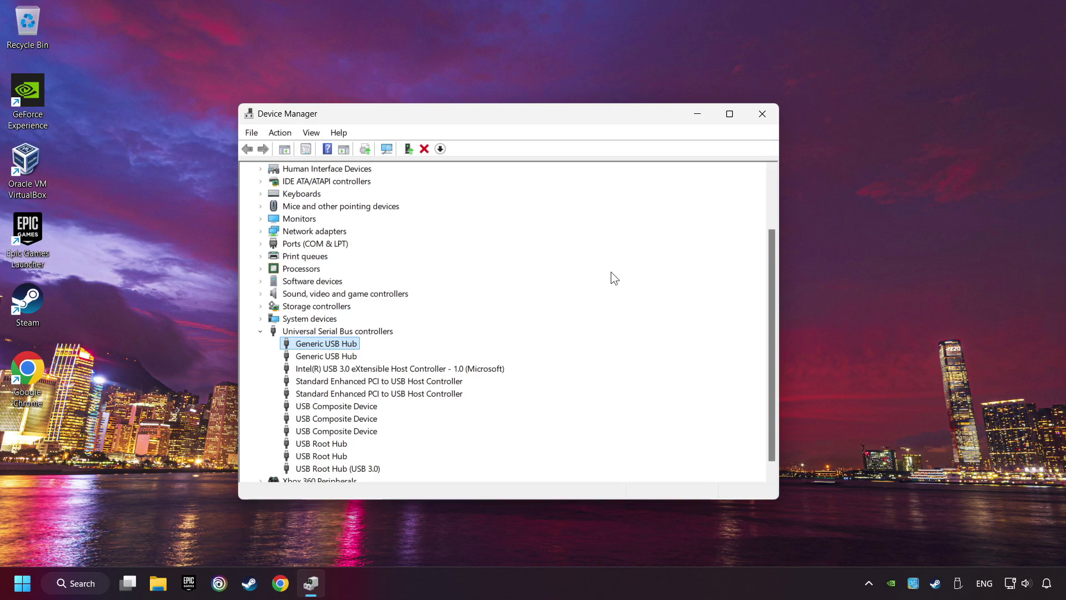
Close Device Manager and launch 'Set up USB game controllers' from a 'controller' search.
{"action": "left_click", "coordinate": [760, 118]}
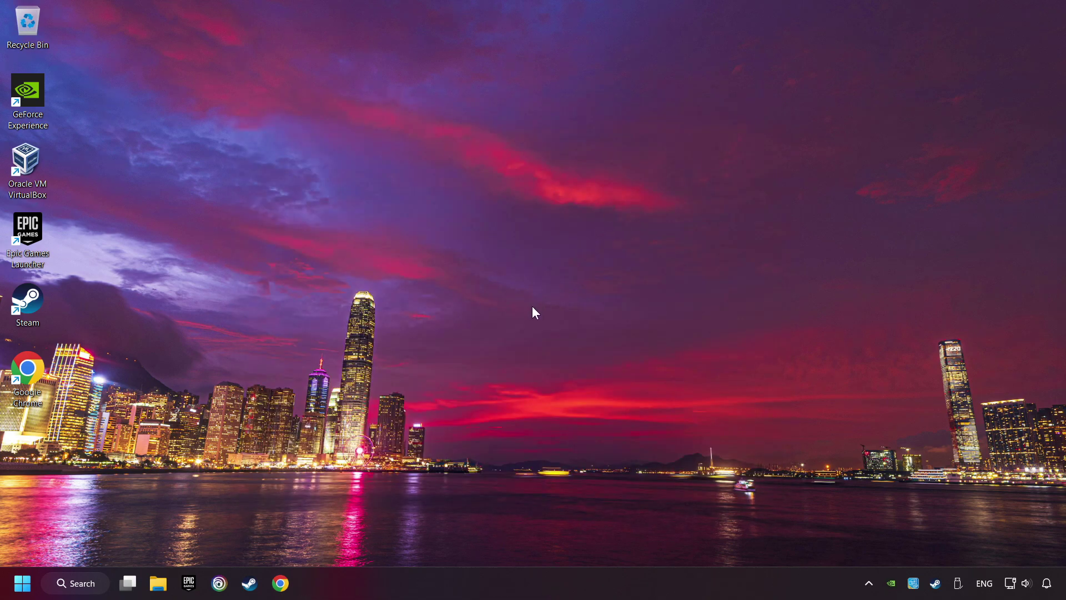
{"action": "left_click", "coordinate": [83, 585]}
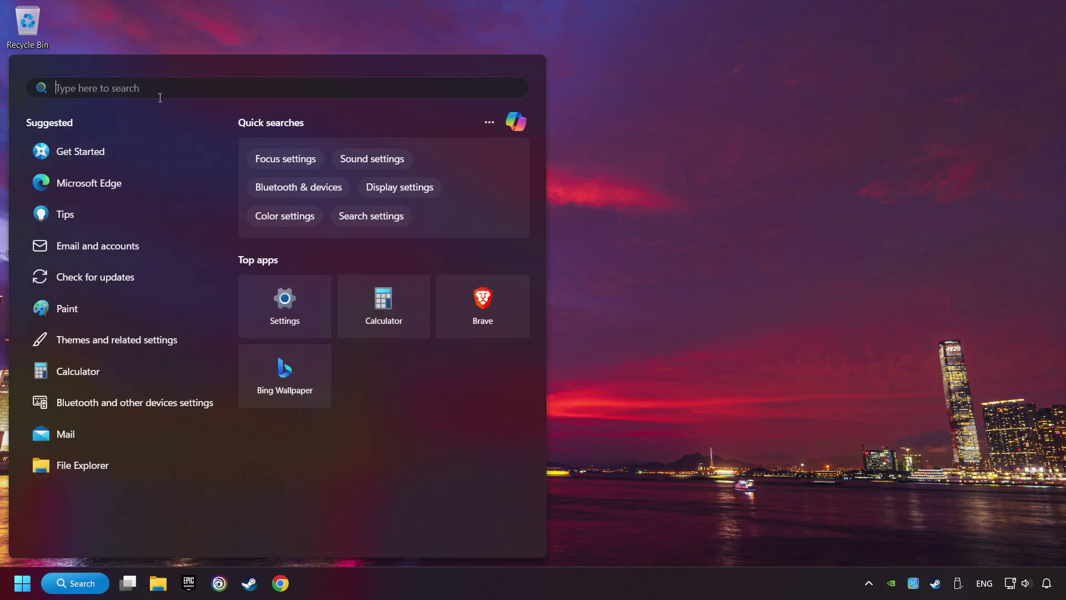
{"action": "type", "text": "controller"}
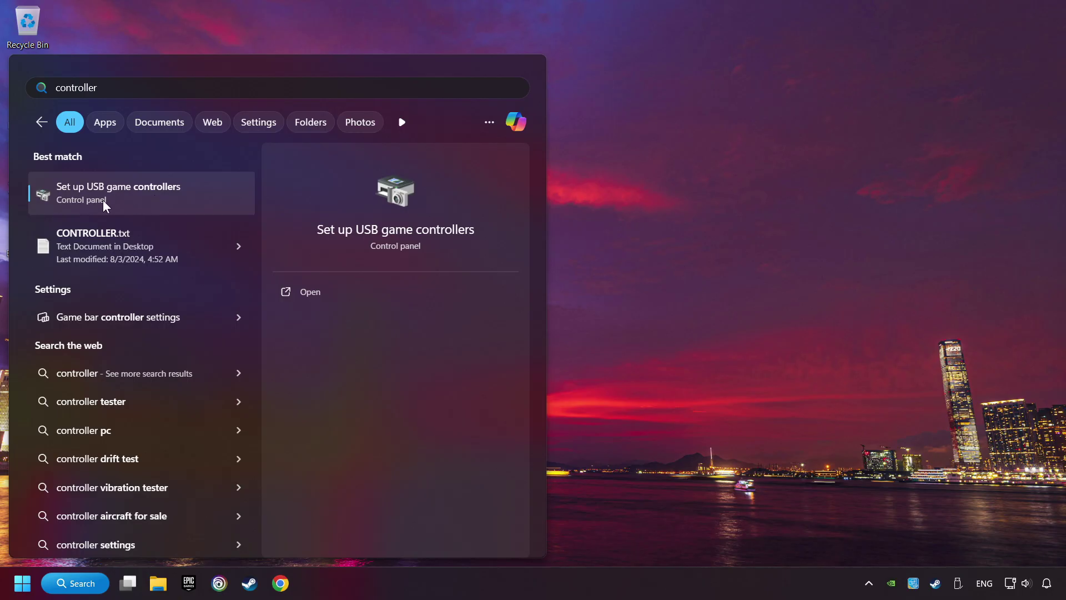
{"action": "left_click", "coordinate": [196, 199]}
{"action": "left_click_drag", "start_coordinate": [195, 113], "coordinate": [491, 182]}
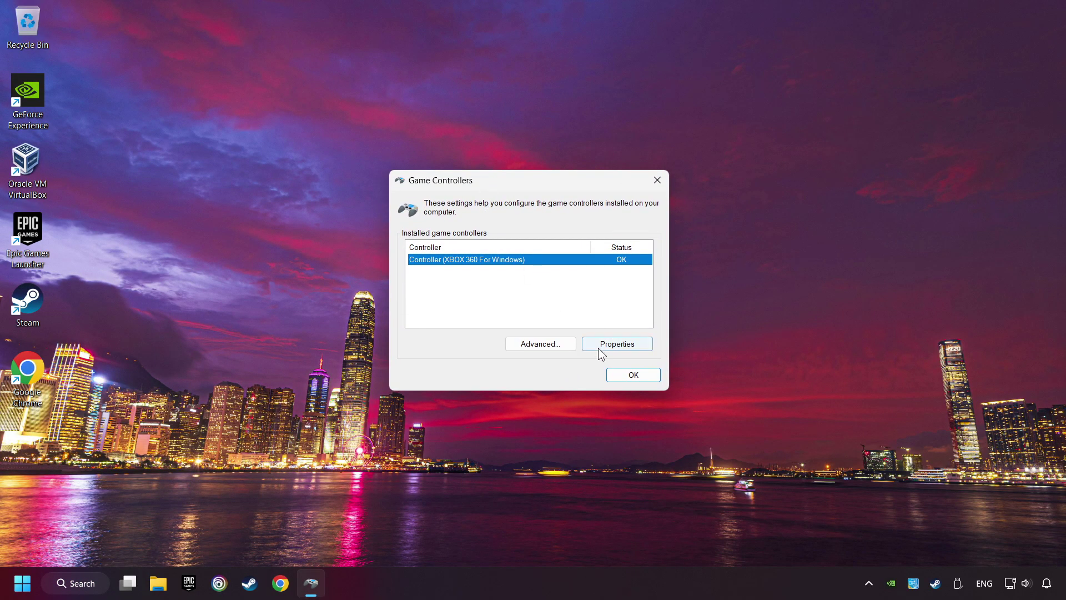
Reset the Xbox 360 controller's calibration to default and start the calibration wizard.
{"action": "left_click", "coordinate": [620, 346]}
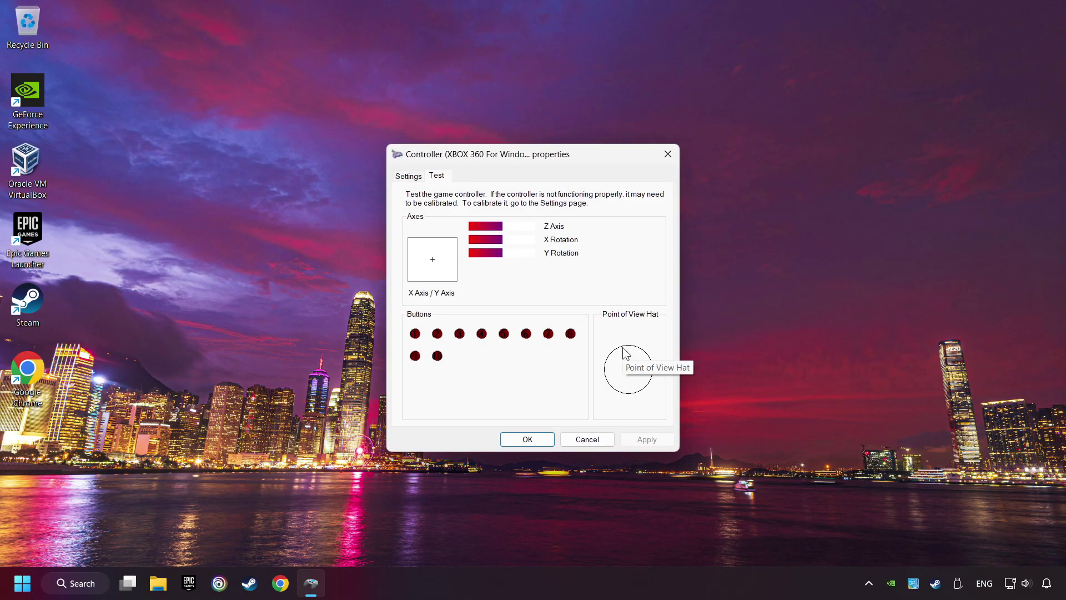
{"action": "left_click", "coordinate": [409, 176]}
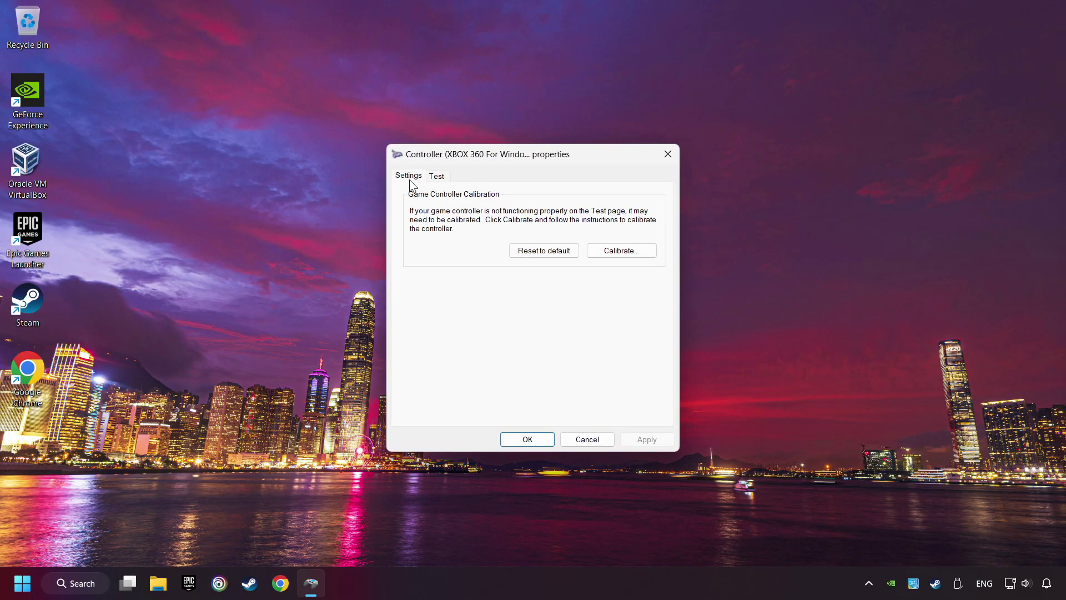
{"action": "left_click", "coordinate": [533, 255]}
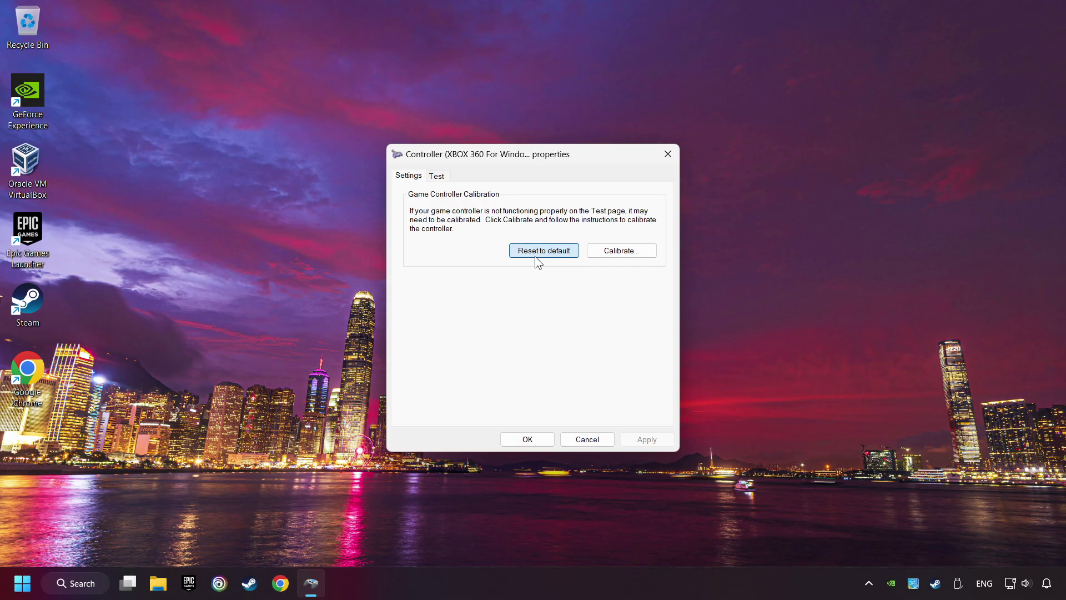
{"action": "left_click", "coordinate": [625, 254]}
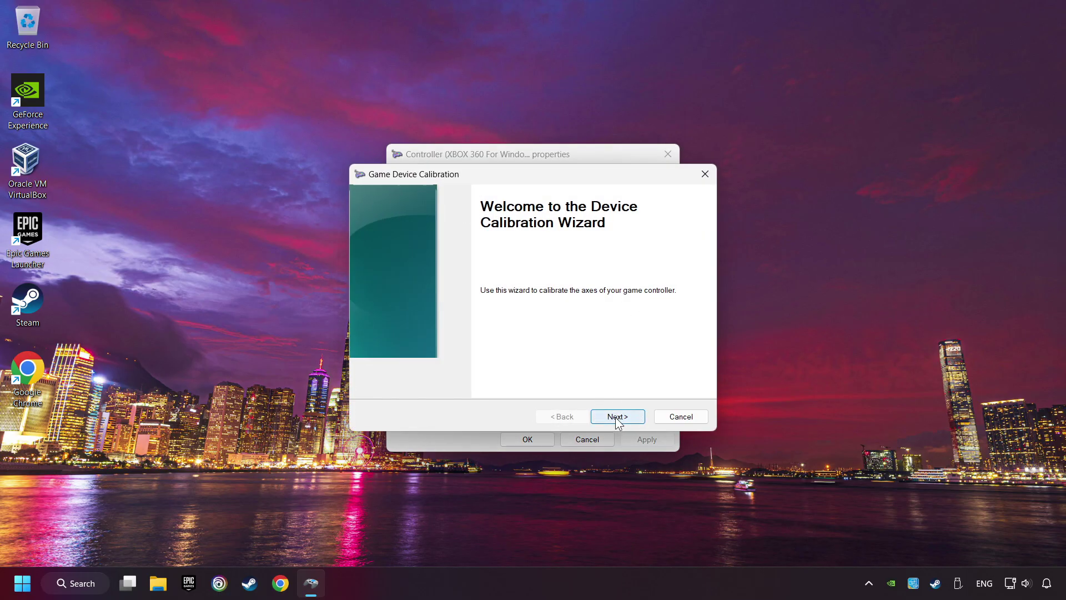
Run through all axis calibration pages, finish, and close the controller properties and Game Controllers.
{"action": "left_click", "coordinate": [610, 417]}
{"action": "left_click", "coordinate": [611, 416]}
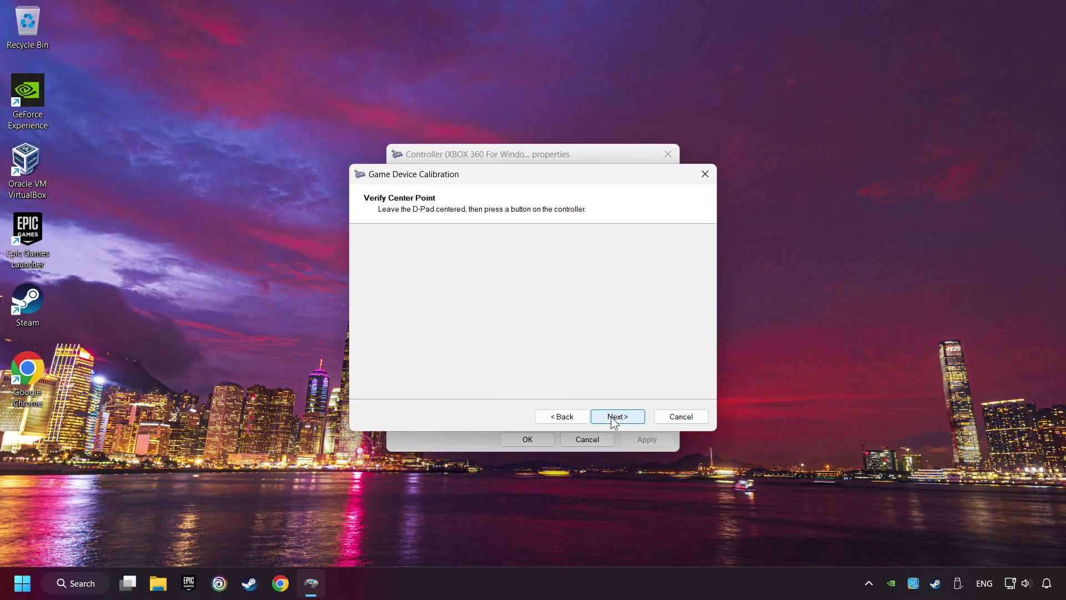
{"action": "left_click", "coordinate": [614, 419]}
{"action": "left_click", "coordinate": [614, 416]}
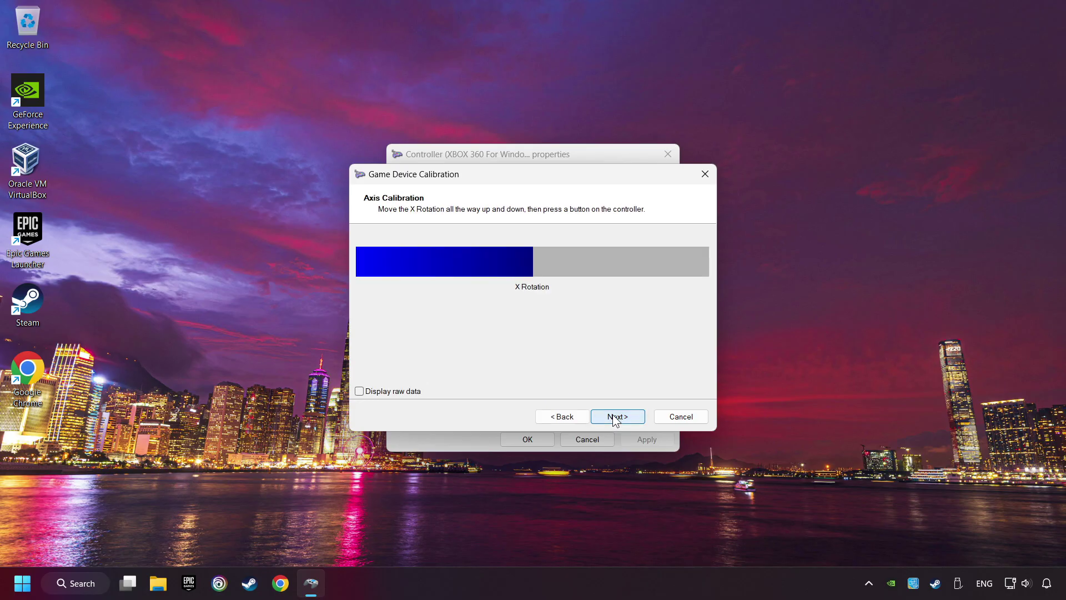
{"action": "left_click", "coordinate": [614, 416]}
{"action": "left_click", "coordinate": [613, 417]}
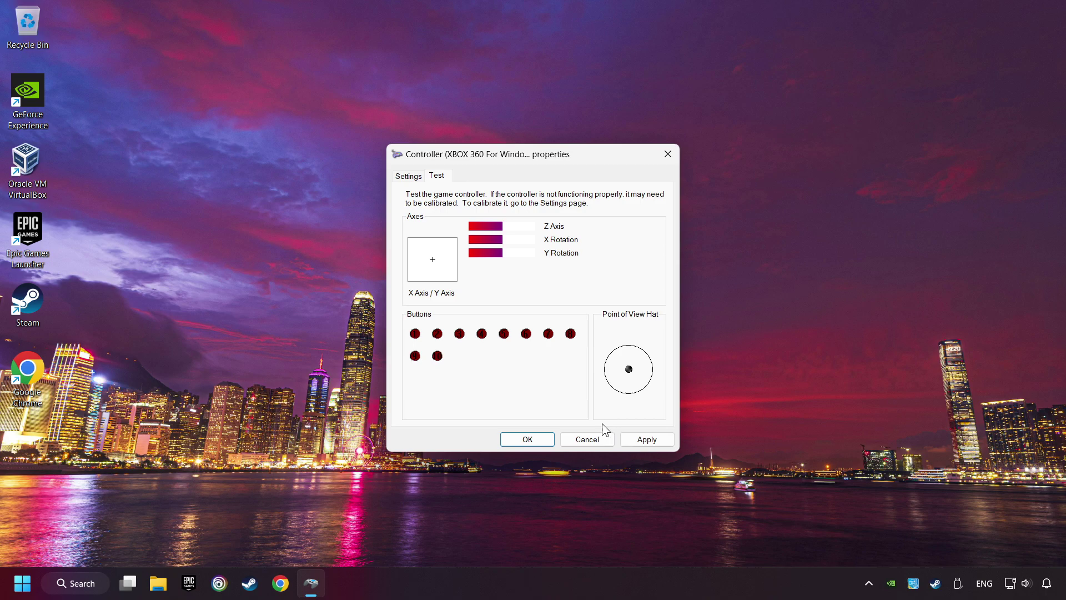
{"action": "left_click", "coordinate": [529, 441]}
{"action": "left_click", "coordinate": [632, 375]}
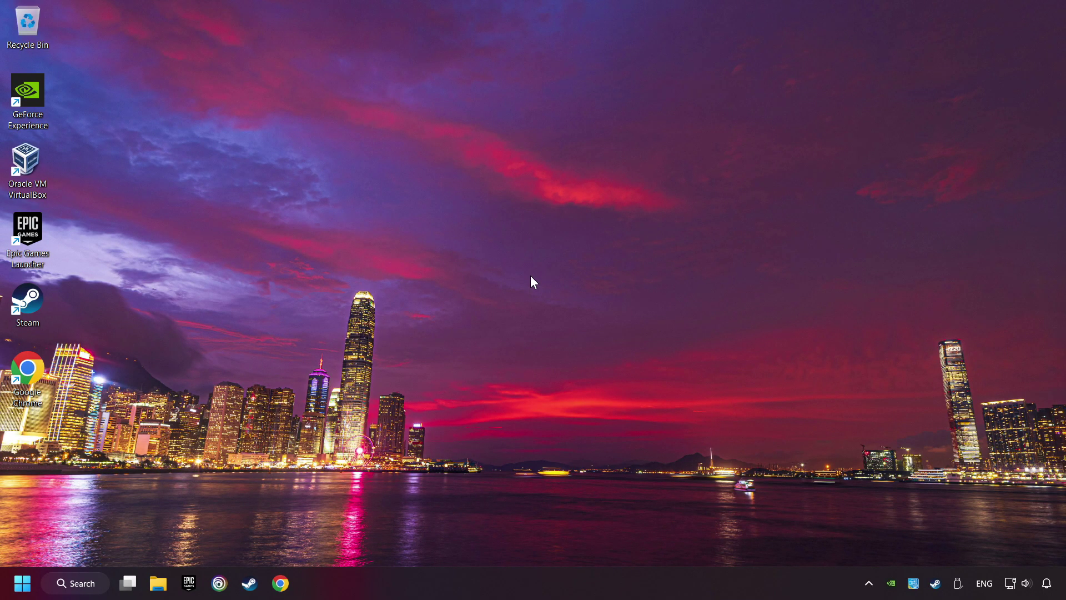
Launch Steam and go to the Controller page of Steam Settings.
{"action": "left_click", "coordinate": [250, 584]}
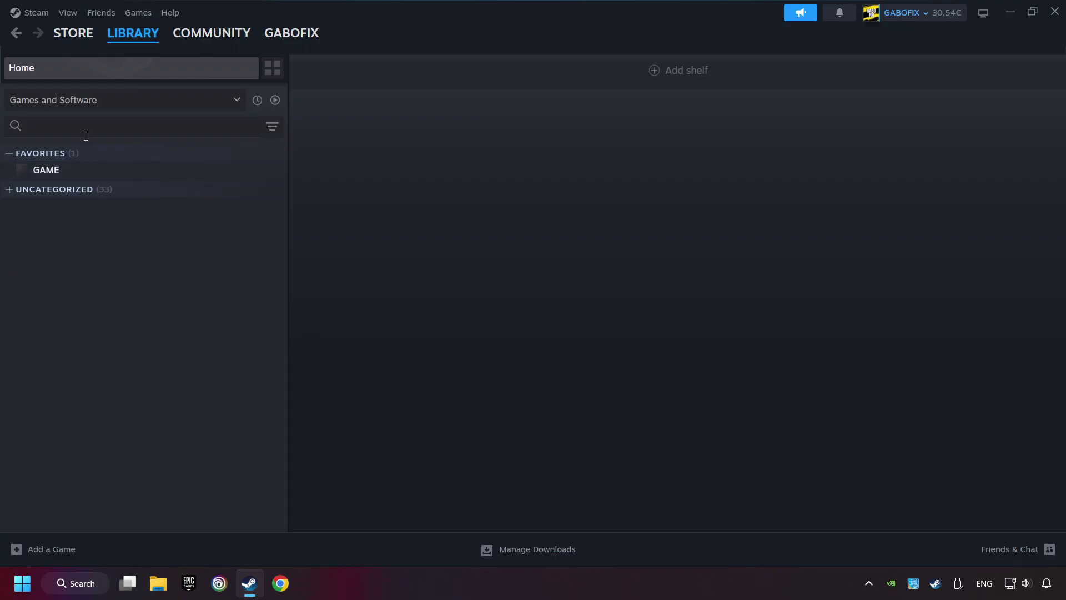
{"action": "left_click", "coordinate": [37, 12]}
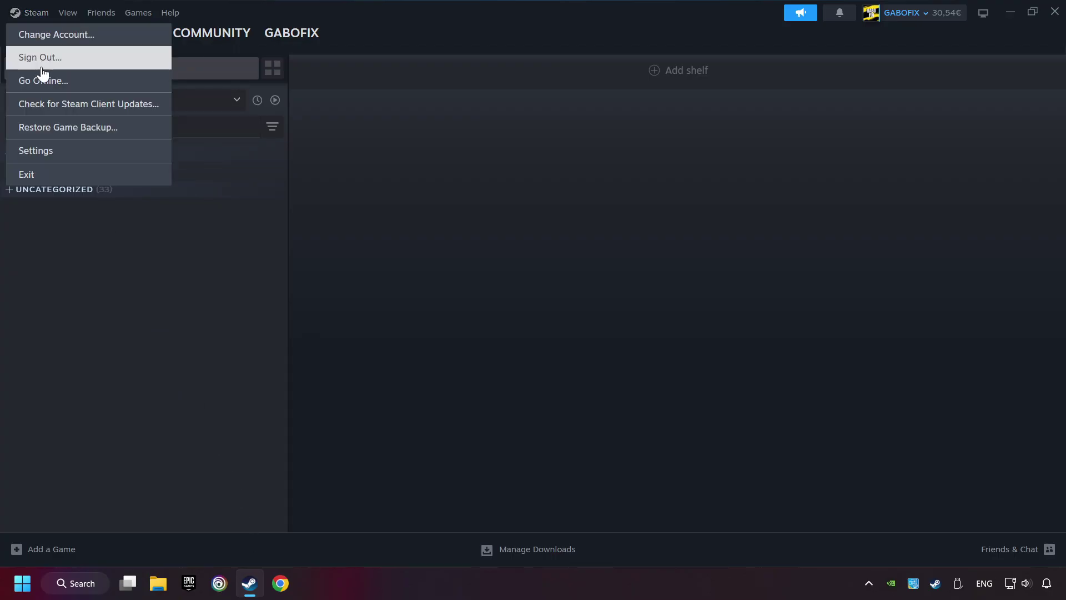
{"action": "left_click", "coordinate": [110, 154]}
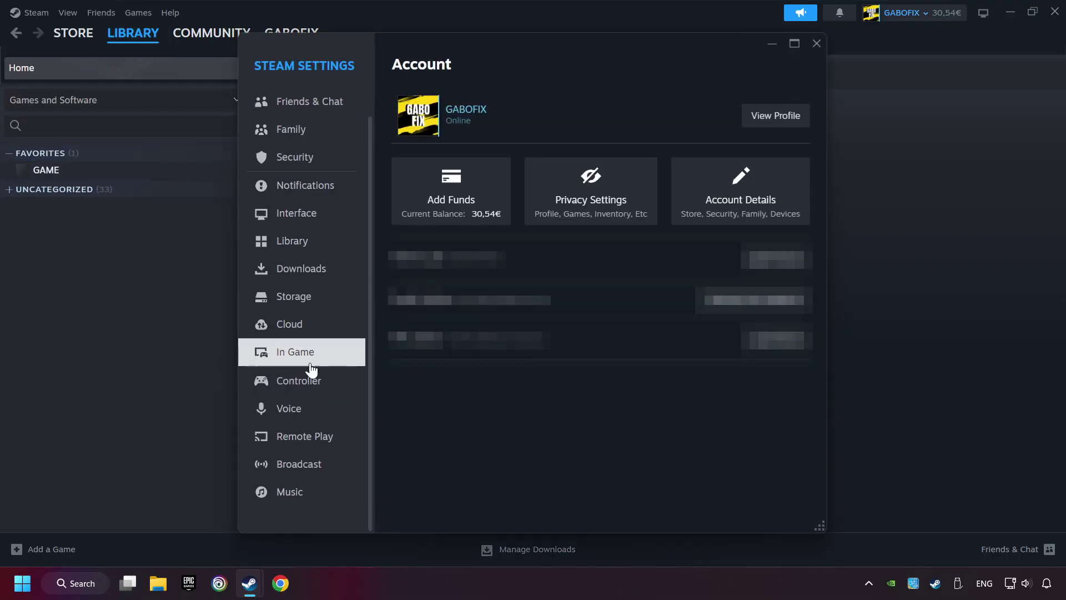
{"action": "left_click", "coordinate": [352, 386]}
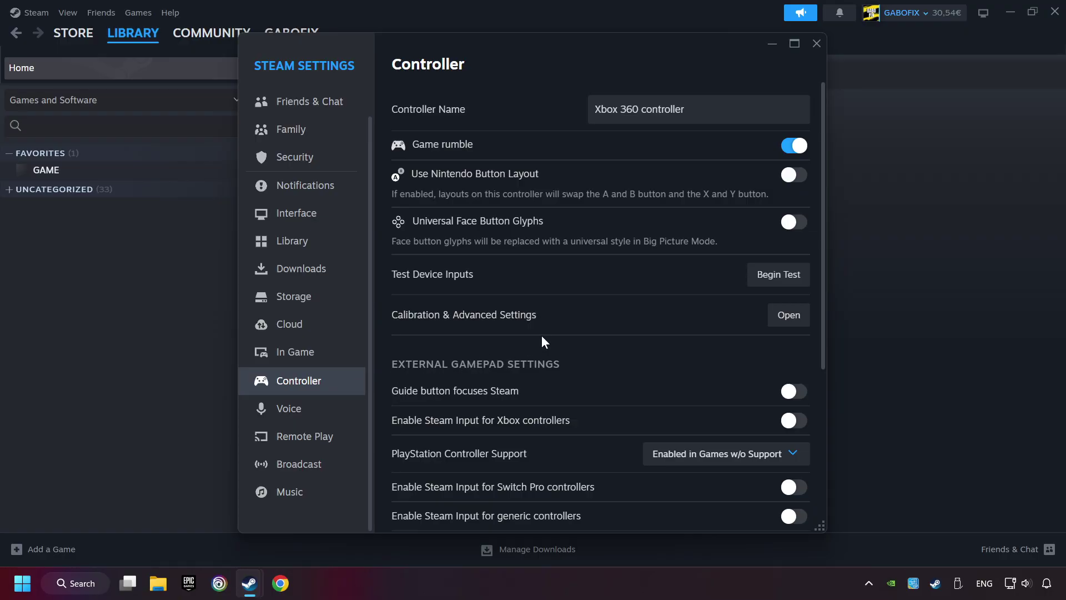
{"action": "scroll", "coordinate": [581, 330], "scroll_direction": "down", "scroll_amount": 2}
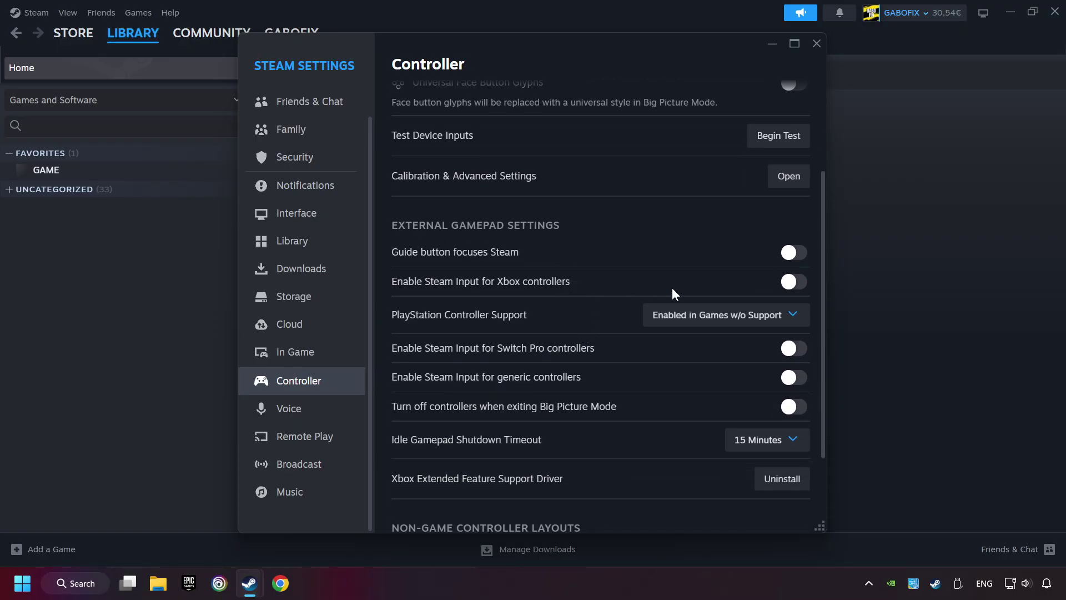
Enable Steam Input for Xbox, Switch Pro and generic controllers, leaving PlayStation support unchanged.
{"action": "left_click", "coordinate": [793, 283]}
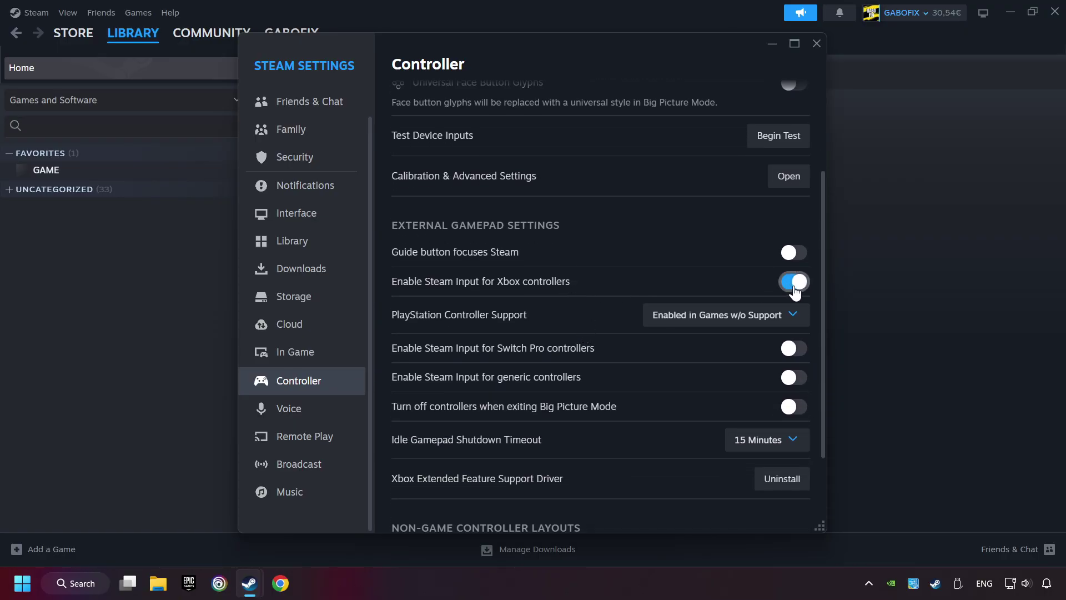
{"action": "left_click", "coordinate": [786, 315]}
{"action": "left_click", "coordinate": [769, 375]}
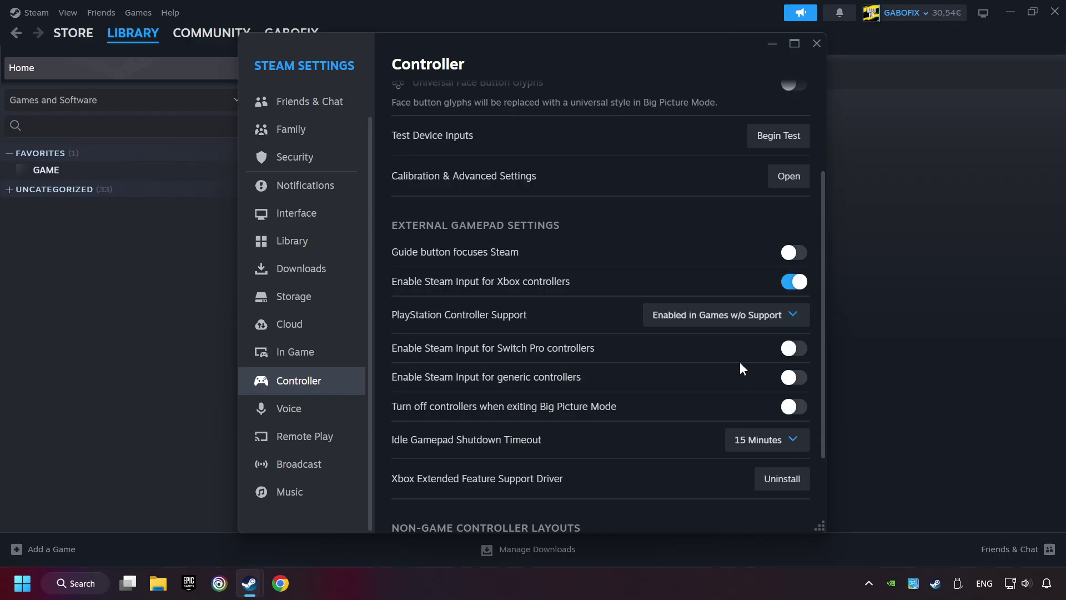
{"action": "left_click", "coordinate": [796, 348]}
{"action": "left_click", "coordinate": [795, 377]}
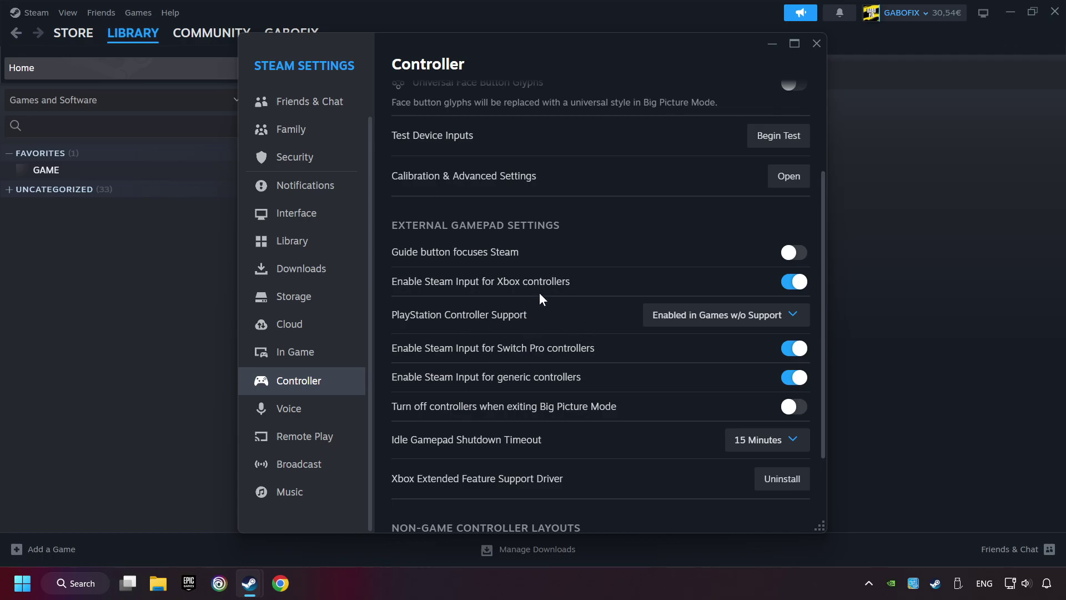
Close Steam Settings, start Add a Non-Steam Game and cancel it.
{"action": "left_click", "coordinate": [817, 45]}
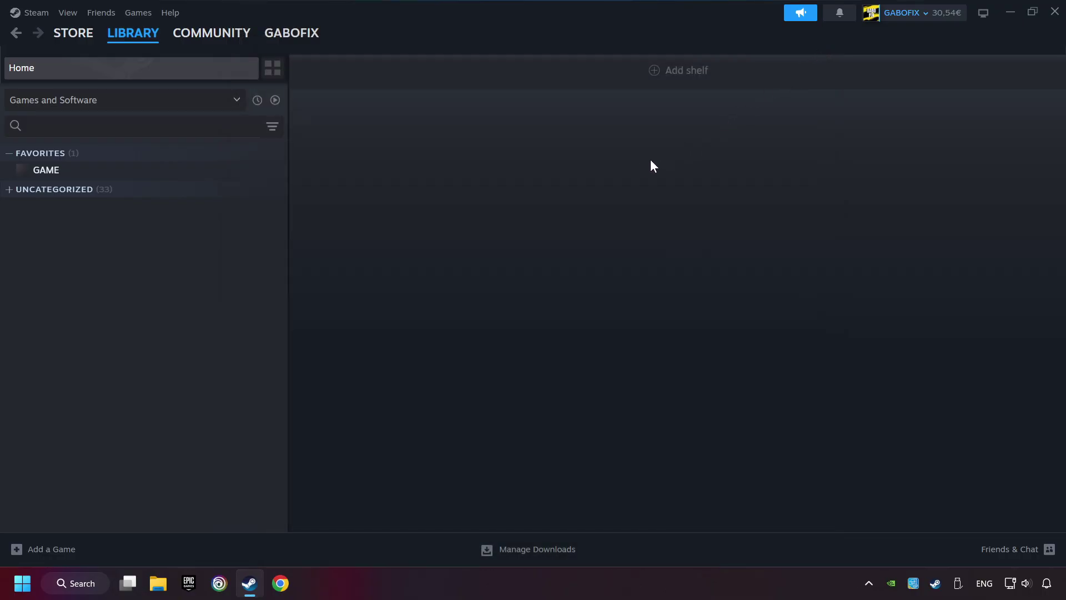
{"action": "left_click", "coordinate": [51, 551]}
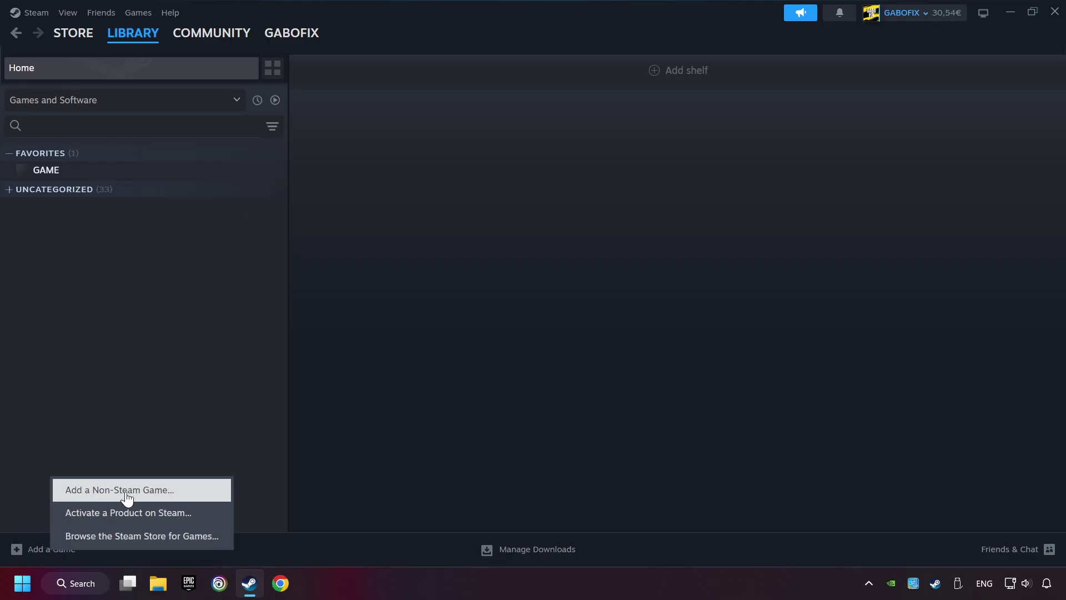
{"action": "left_click", "coordinate": [187, 492]}
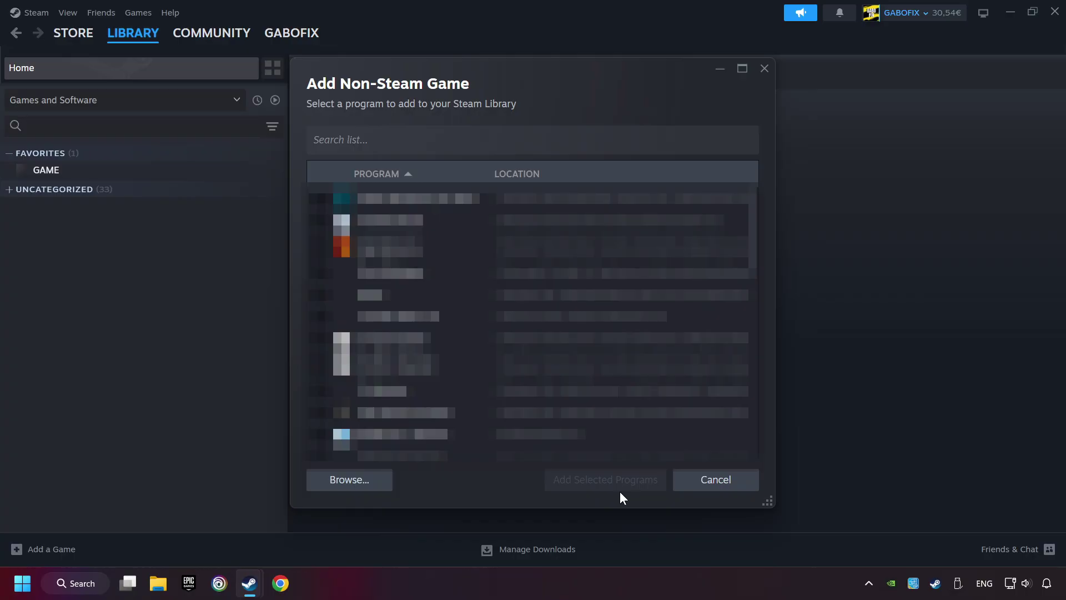
{"action": "left_click", "coordinate": [689, 485]}
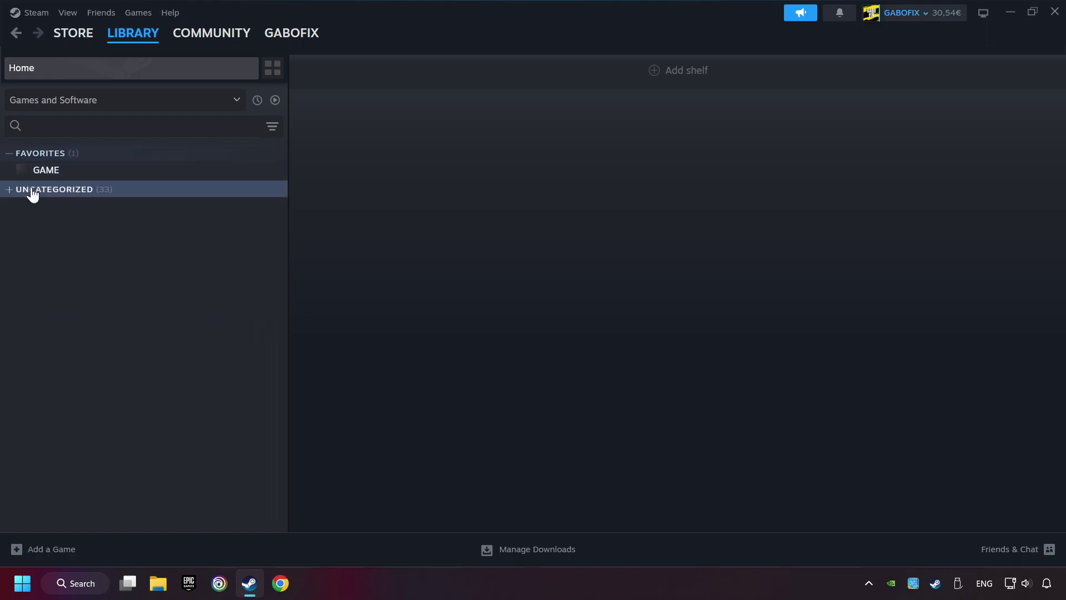
Open GAME's library page and its controller settings showing the Gamepad layout.
{"action": "left_click", "coordinate": [121, 179]}
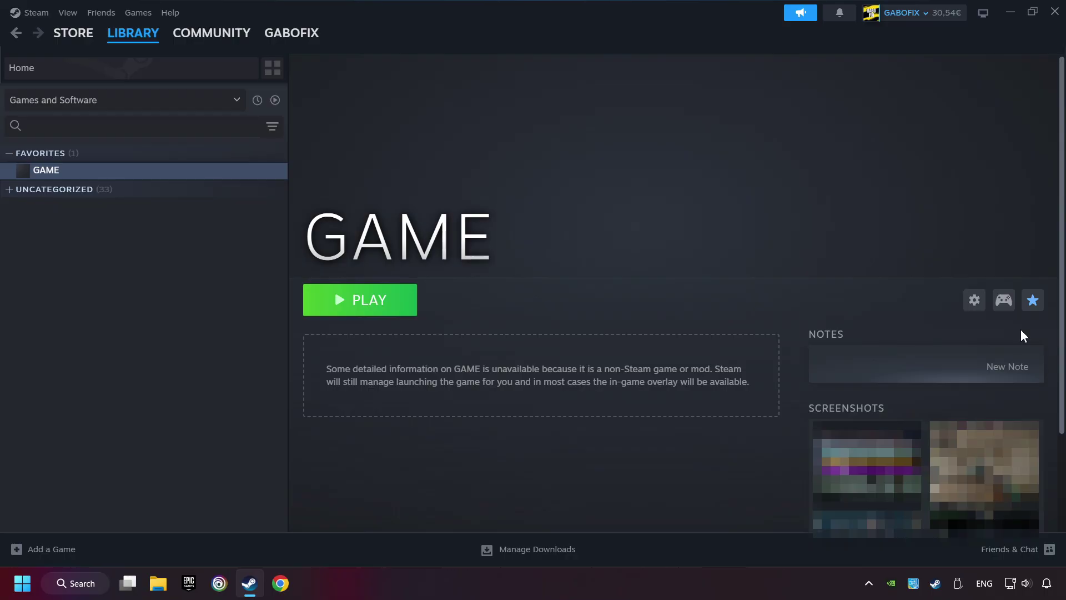
{"action": "left_click", "coordinate": [1003, 302]}
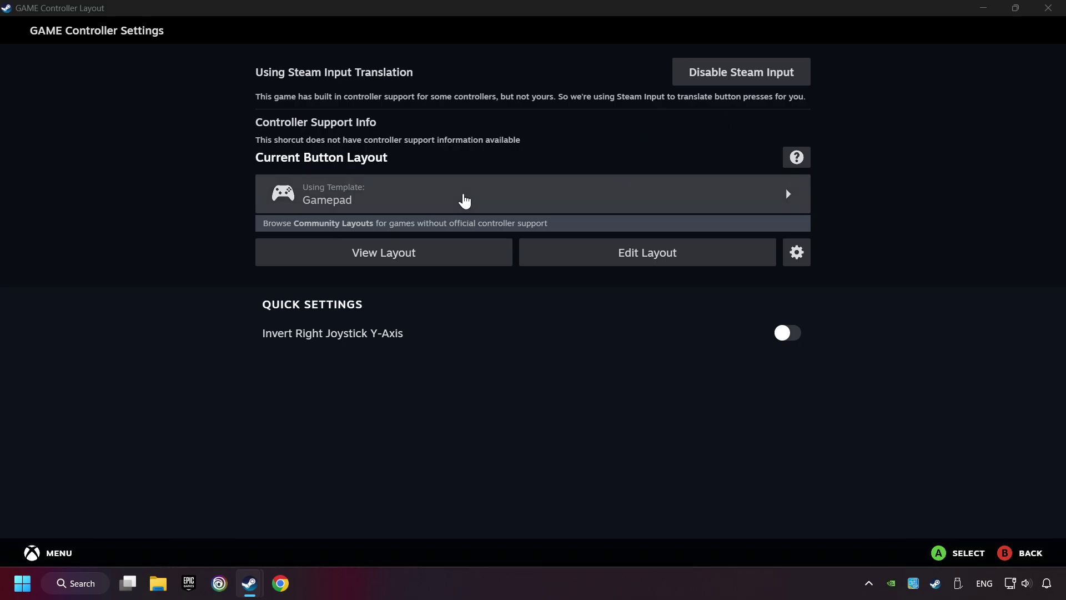
Load the Gamepad template and review its Buttons, DPad, Triggers and Joysticks assignments.
{"action": "left_click", "coordinate": [421, 204]}
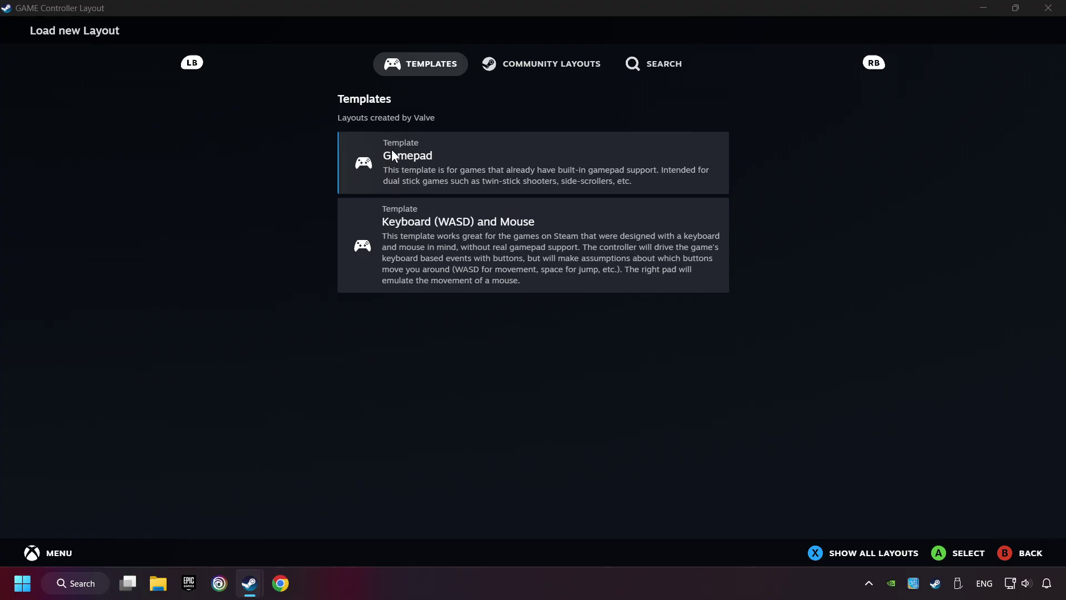
{"action": "left_click", "coordinate": [466, 154]}
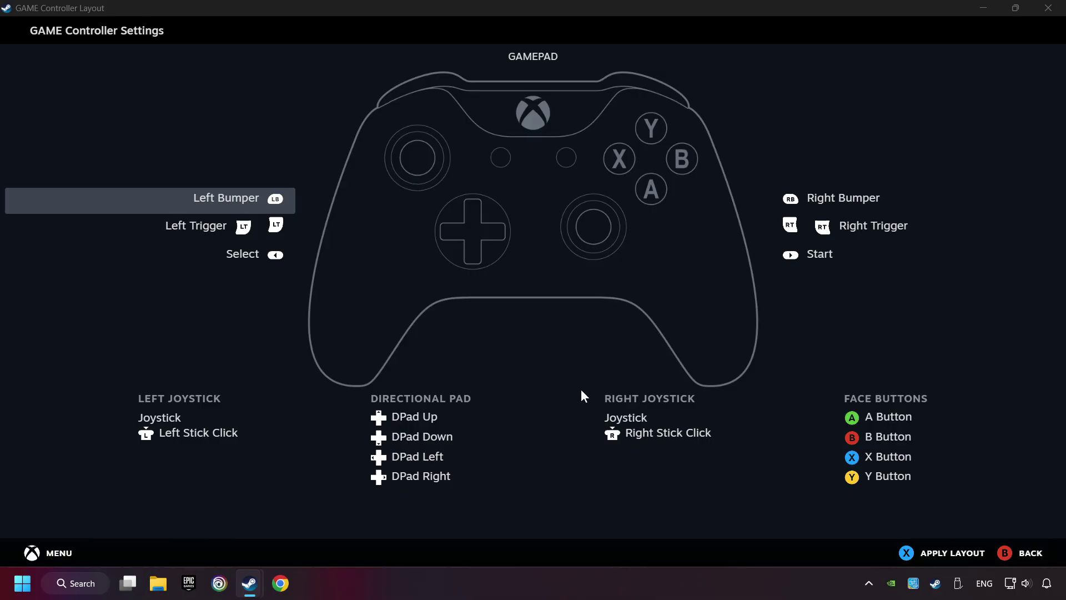
{"action": "left_click", "coordinate": [829, 198]}
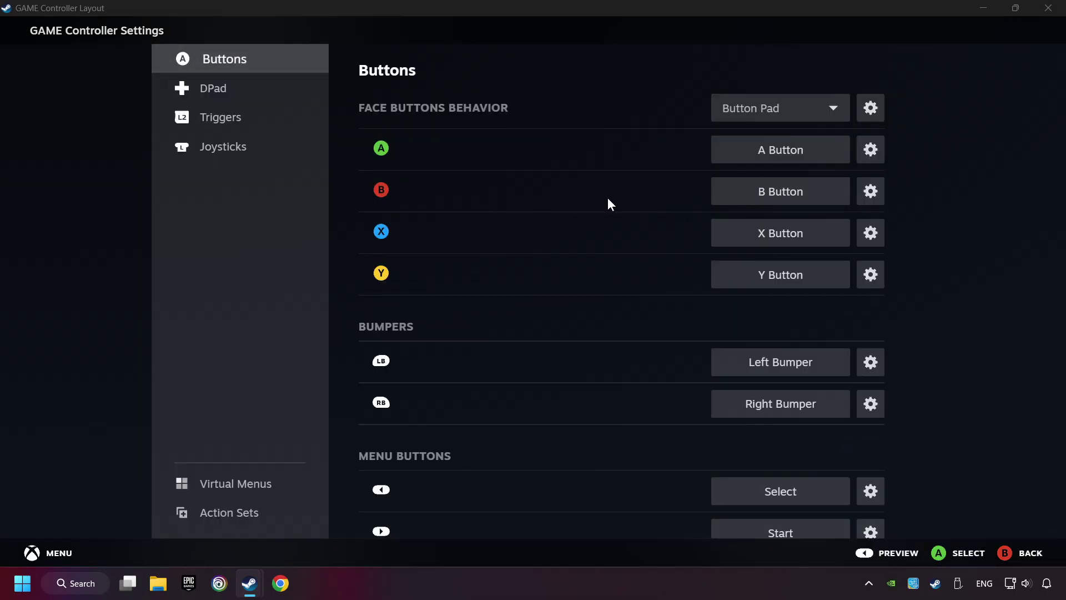
{"action": "left_click", "coordinate": [214, 96]}
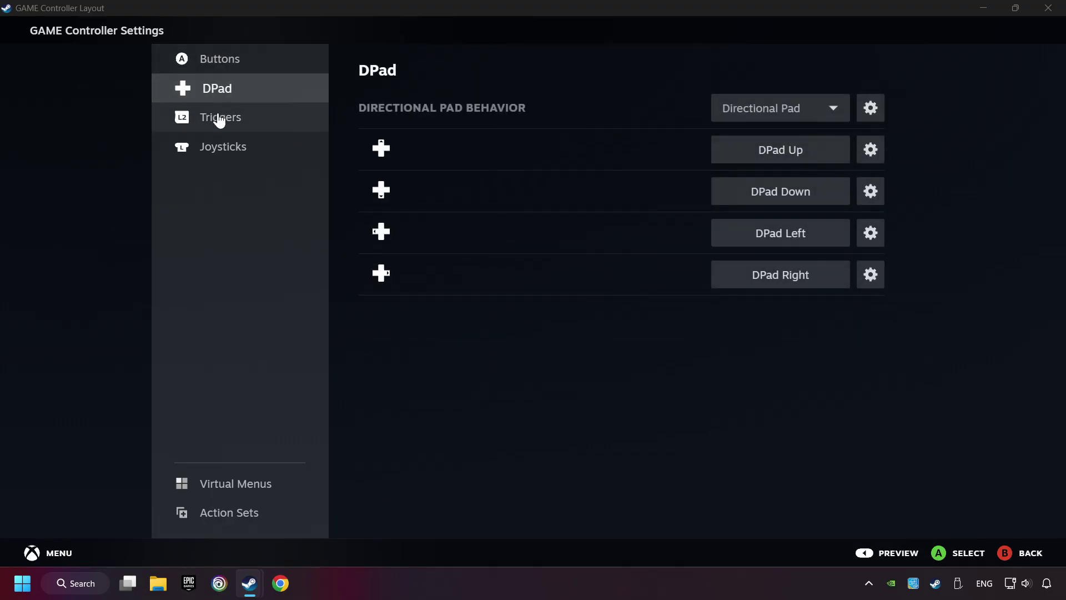
{"action": "left_click", "coordinate": [241, 118]}
{"action": "left_click", "coordinate": [242, 143]}
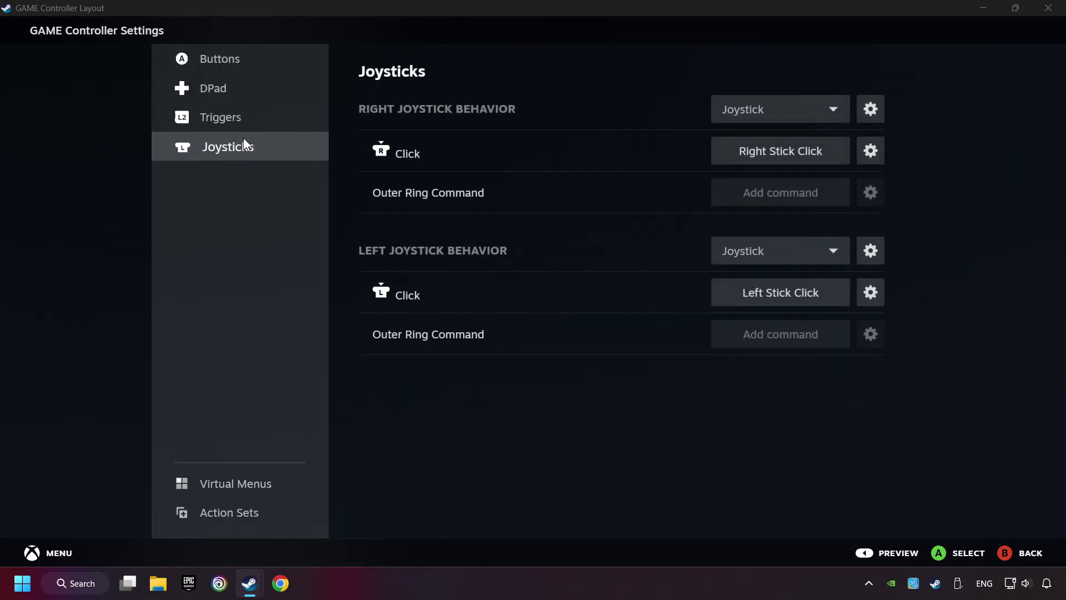
{"action": "left_click", "coordinate": [289, 65]}
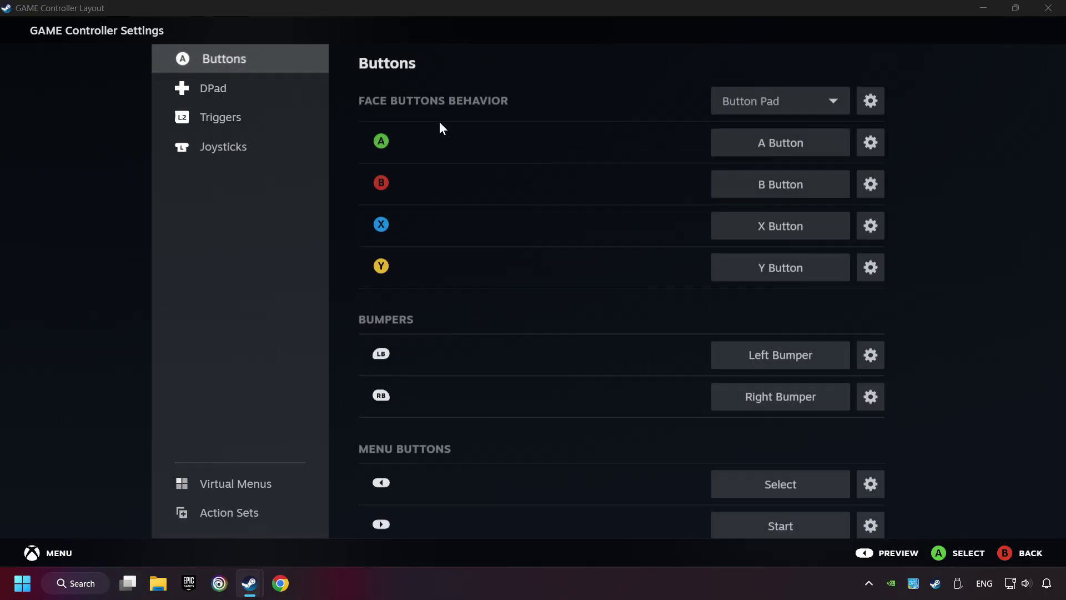
{"action": "scroll", "coordinate": [563, 362], "scroll_direction": "down", "scroll_amount": 1}
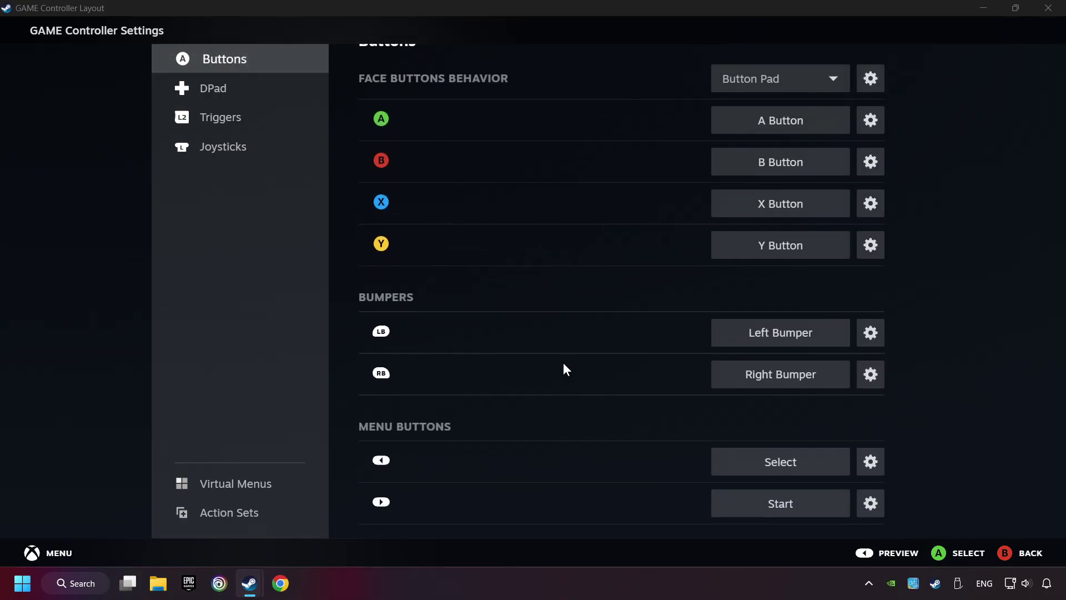
Preview the Gamepad layout, apply it to GAME and return to GAME's page.
{"action": "left_click", "coordinate": [897, 554]}
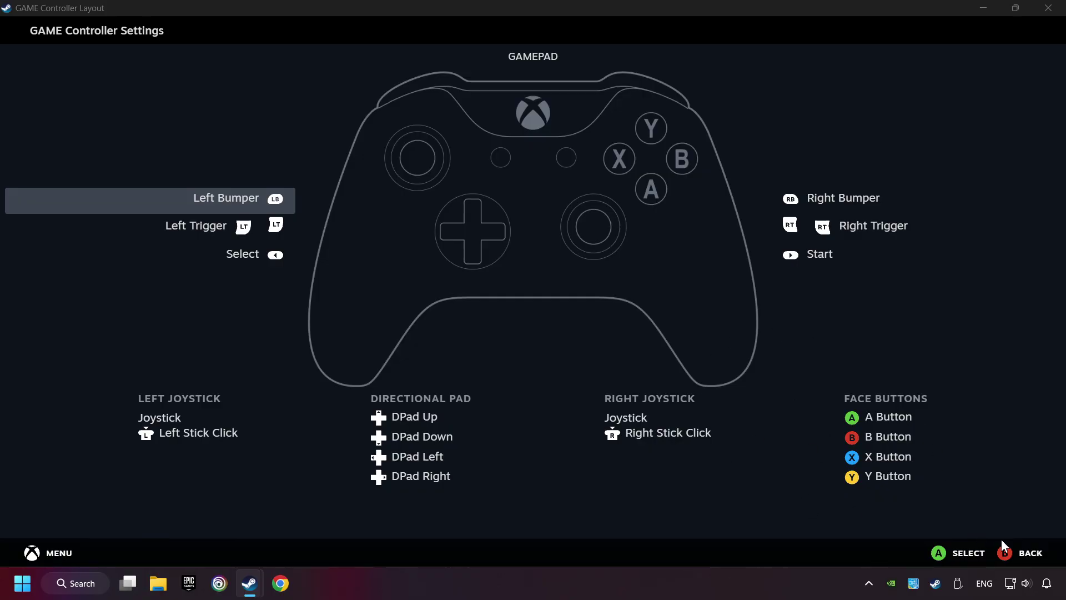
{"action": "left_click", "coordinate": [1030, 554]}
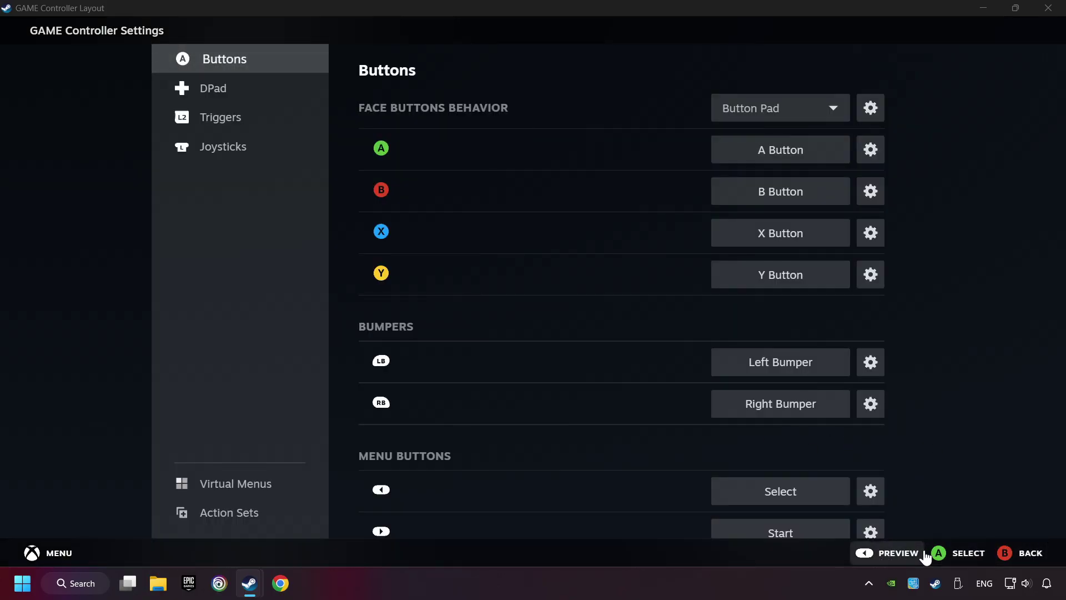
{"action": "left_click", "coordinate": [904, 553]}
{"action": "left_click", "coordinate": [946, 557]}
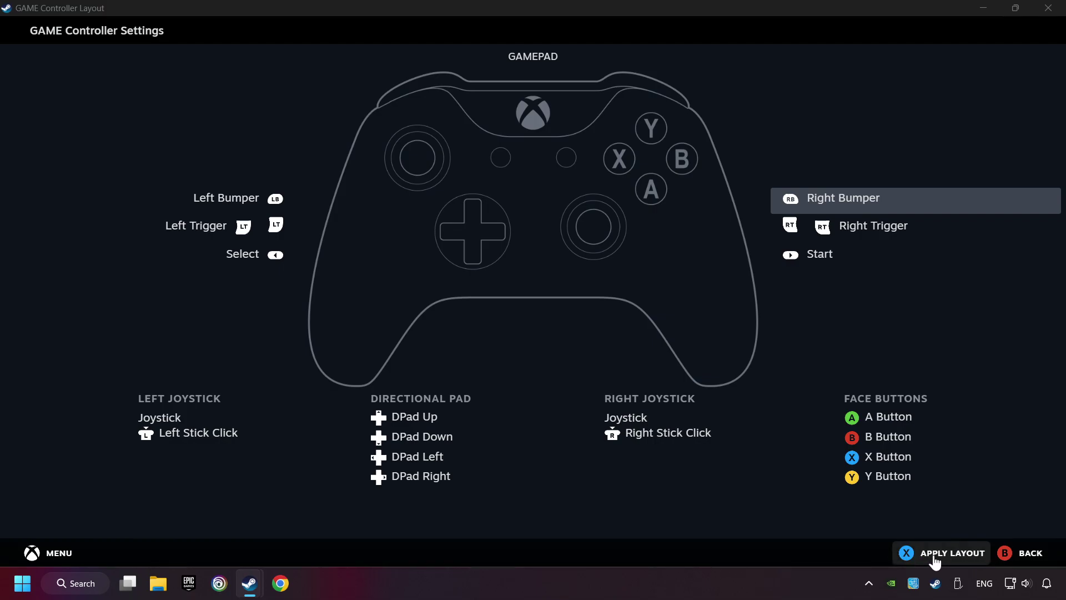
{"action": "left_click", "coordinate": [934, 560]}
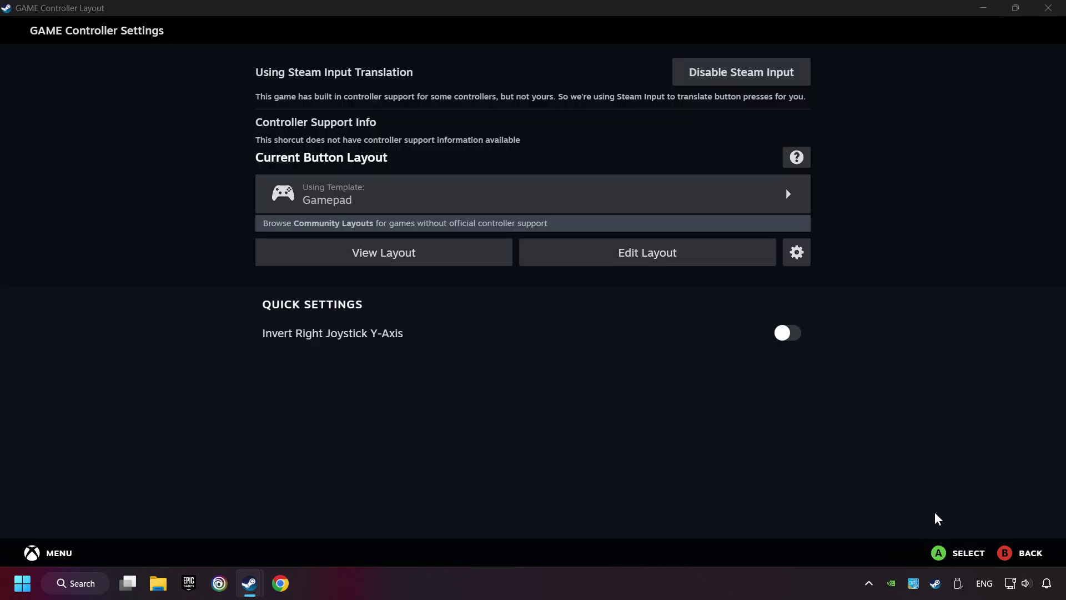
{"action": "left_click", "coordinate": [1019, 553]}
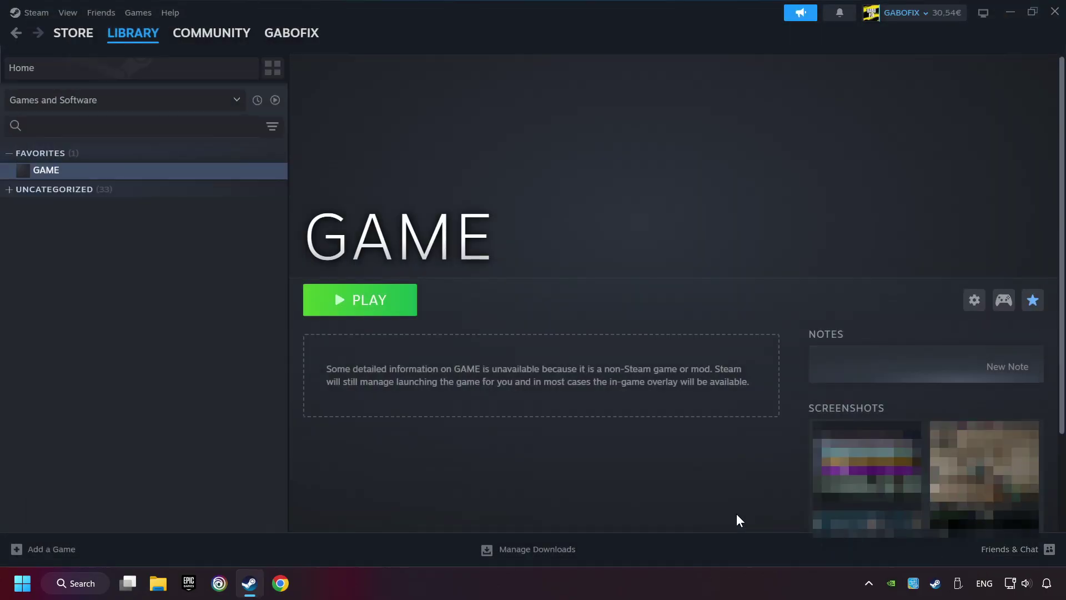